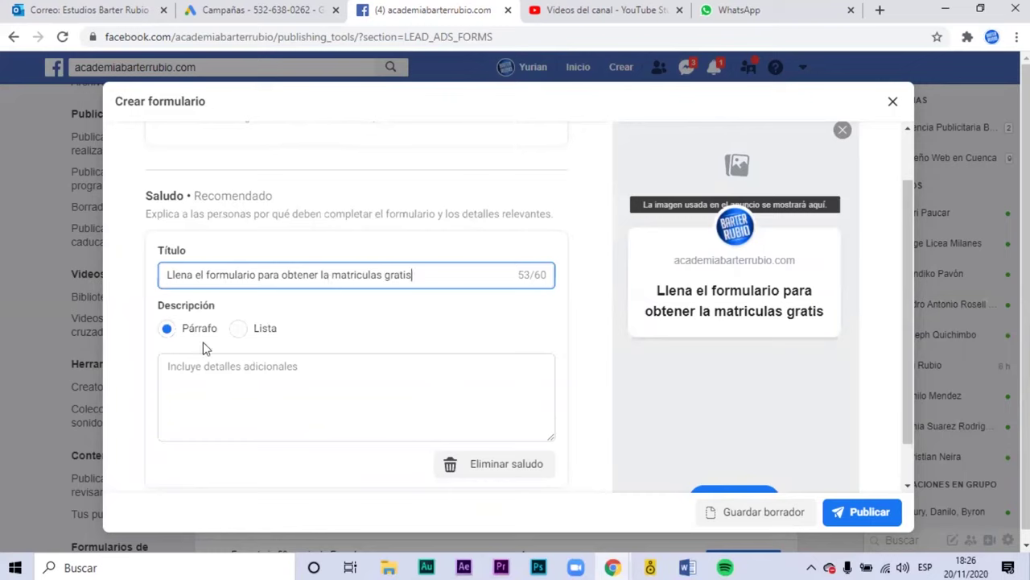
- Enter the greeting's paragraph description "Al llenar el formulario usted obtiene la matricula gratis para el curso deseado."
click(229, 370)
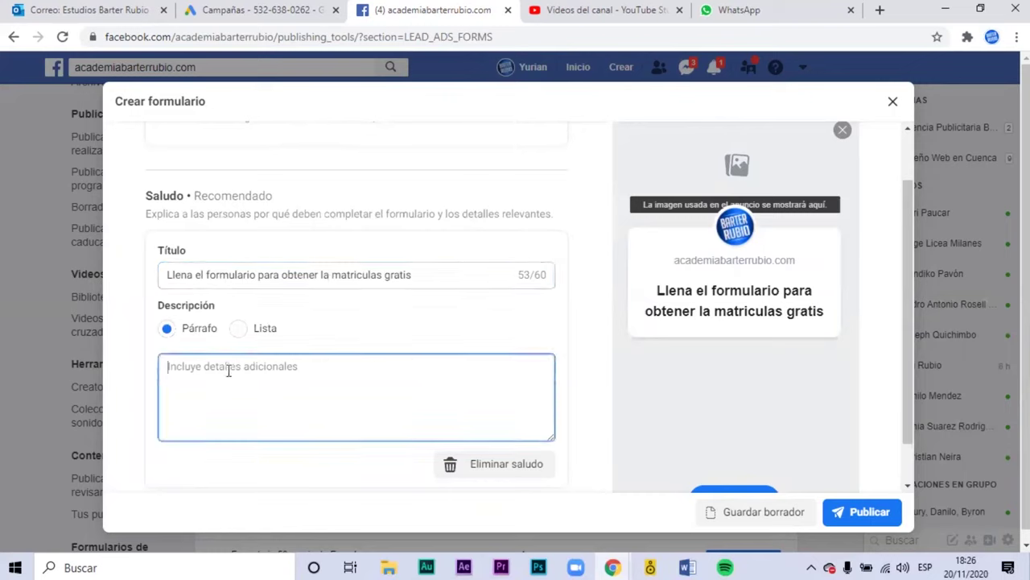
text(Al llenar el formulario usted participa en)
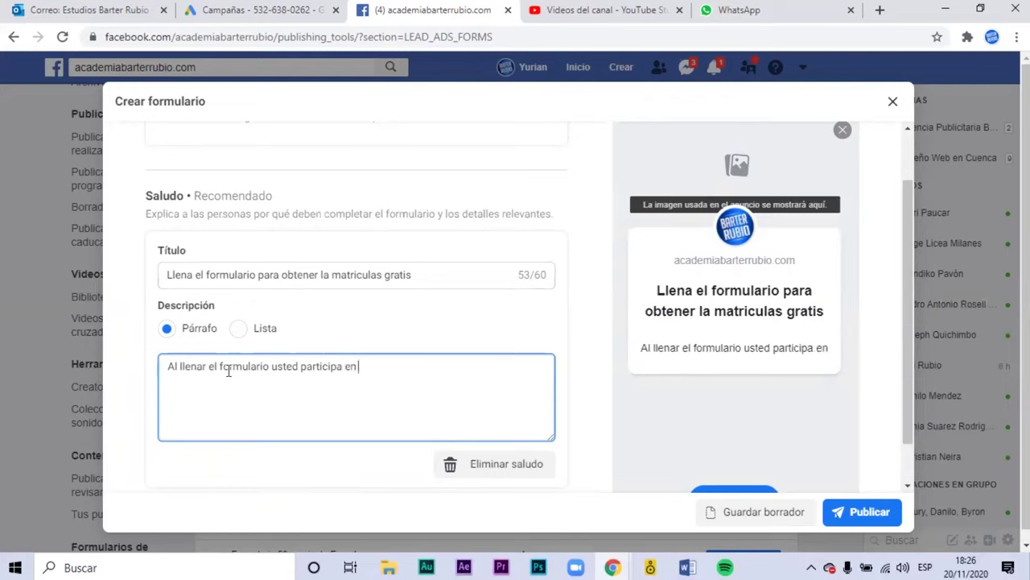
key(BackSpace)
key(BackSpace)
key(BackSpace)
key(BackSpace)
key(BackSpace)
key(BackSpace)
key(BackSpace)
key(BackSpace)
key(BackSpace)
key(BackSpace)
key(BackSpace)
key(BackSpace)
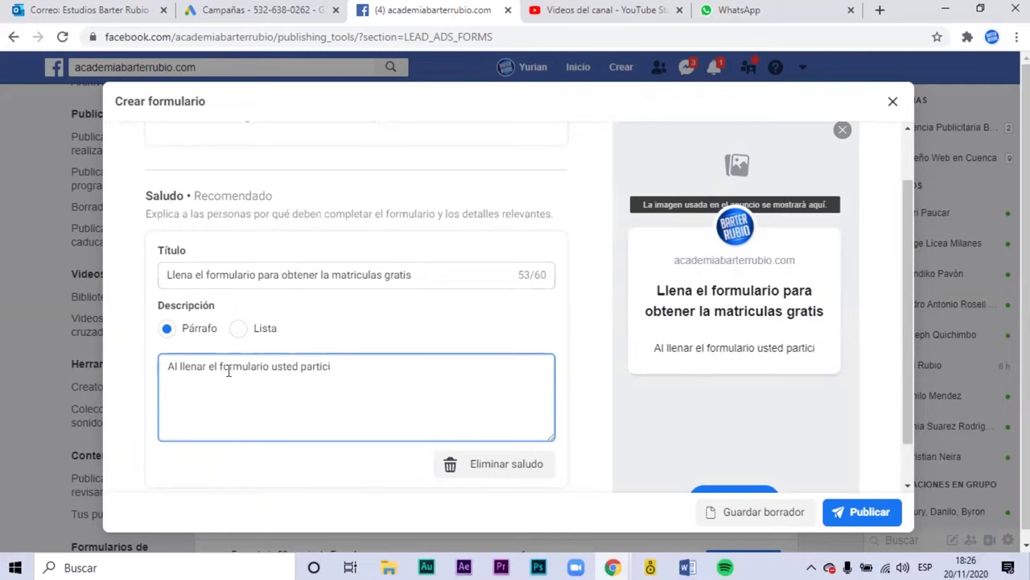
key(BackSpace)
text(o)
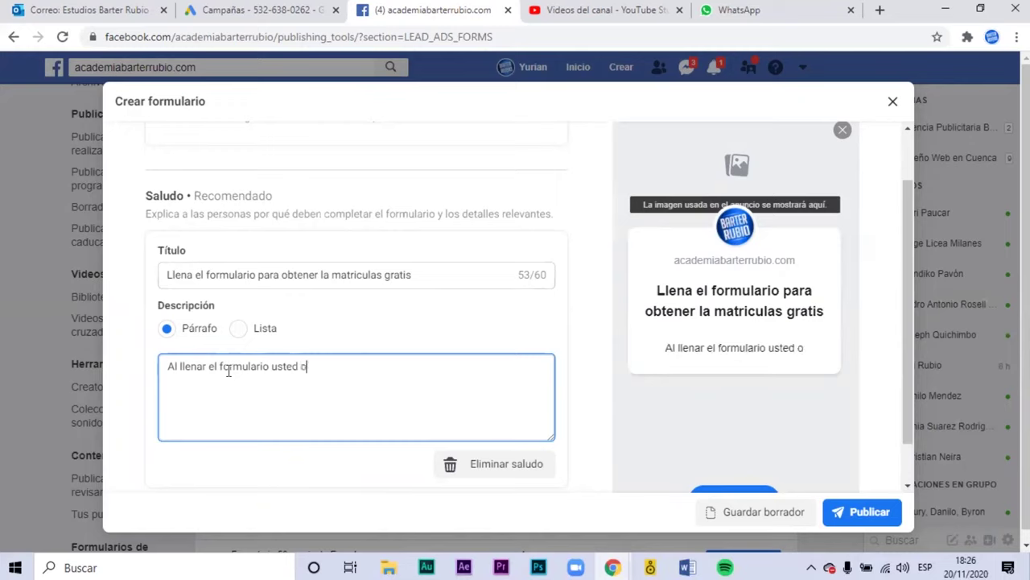
text(btiene)
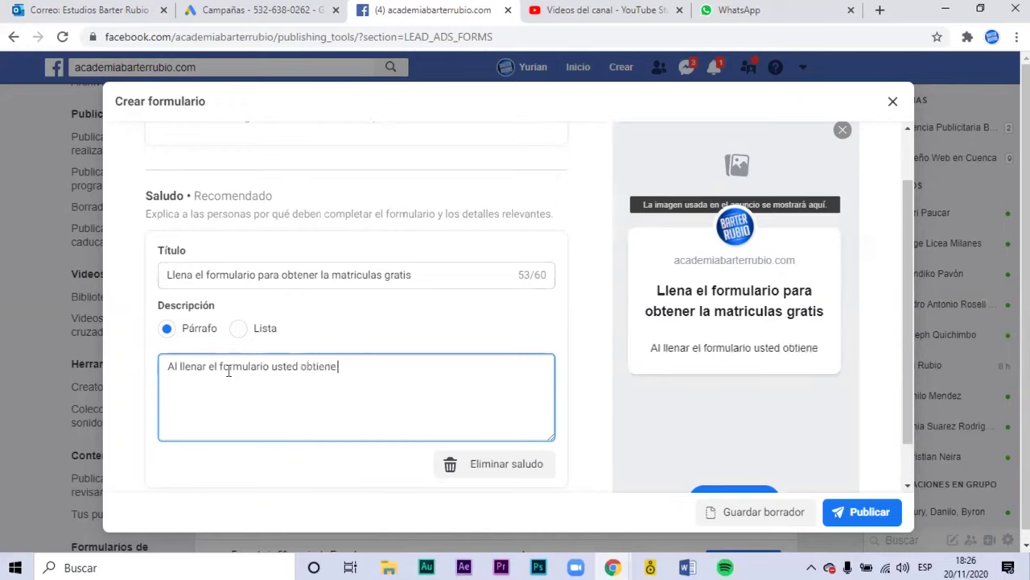
text( la may)
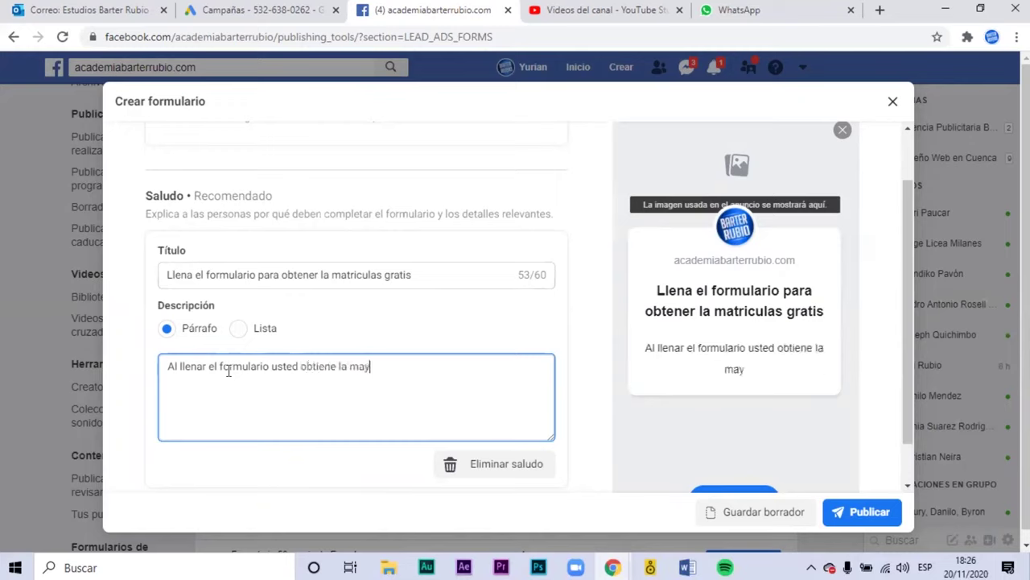
key(BackSpace)
text(tricula grat)
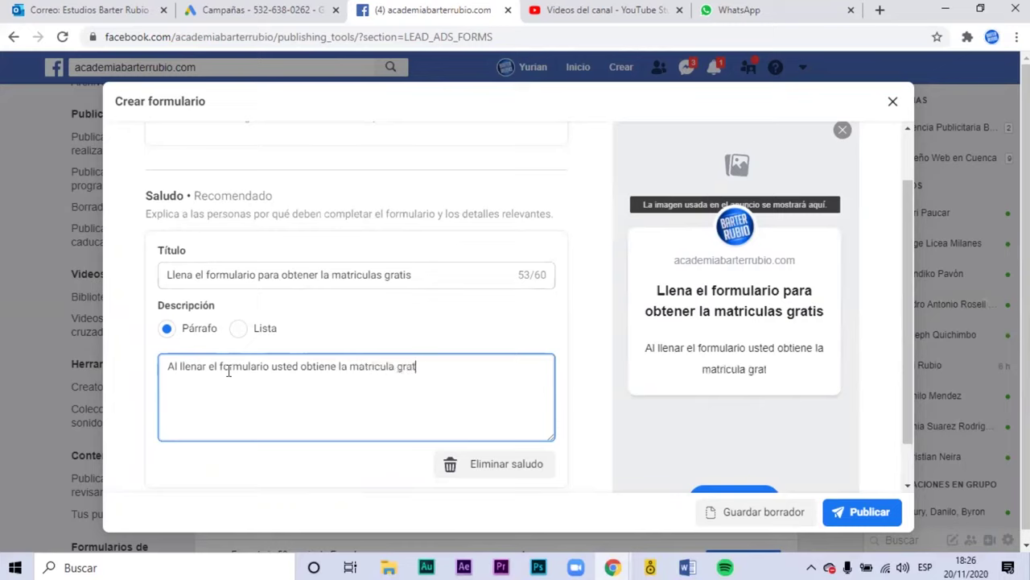
text(is para el c)
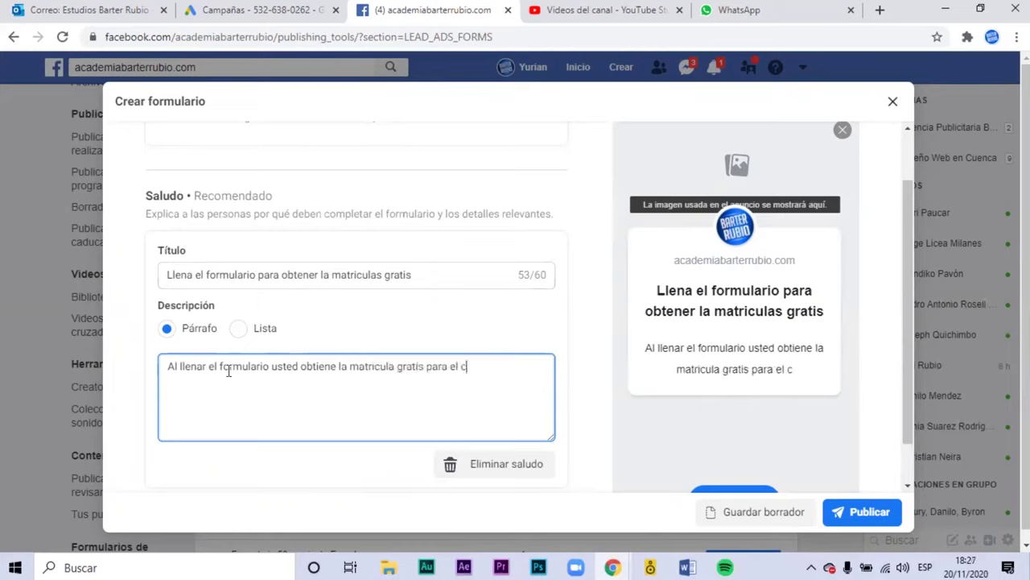
text(urso deseado.)
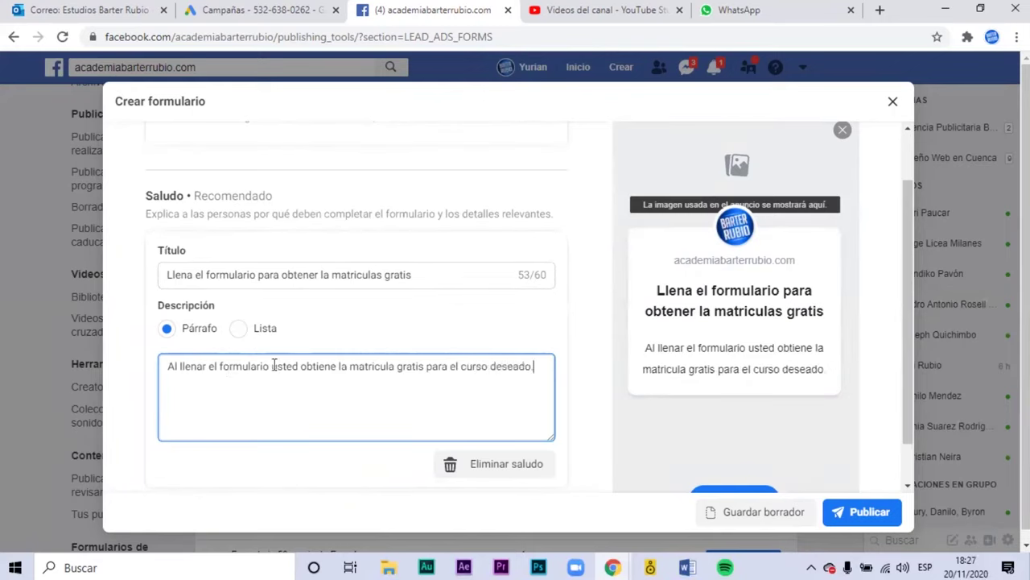
- Add a custom multiple-choice question in the form's Preguntas section
scroll(274, 365, down, 3)
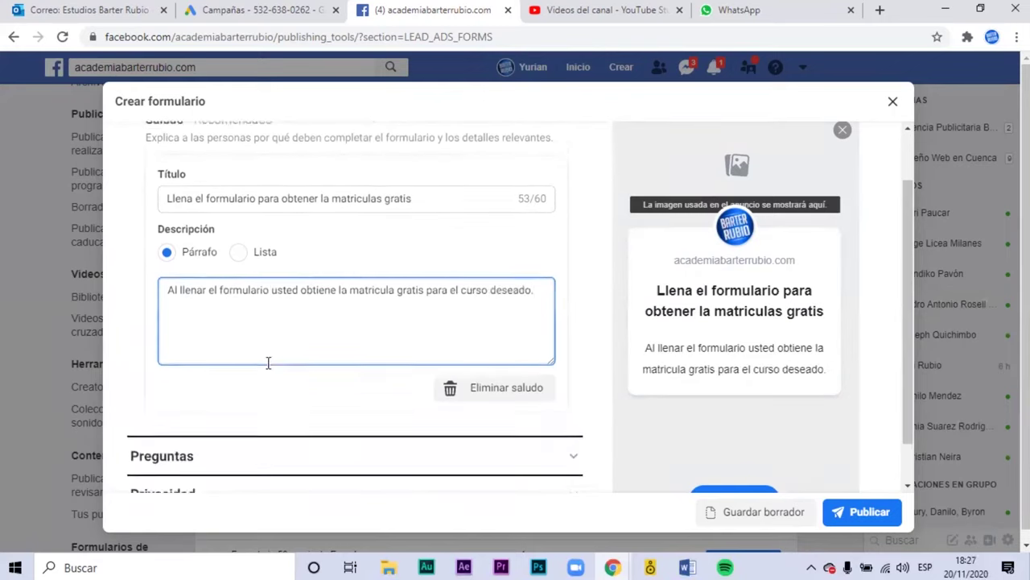
click(294, 394)
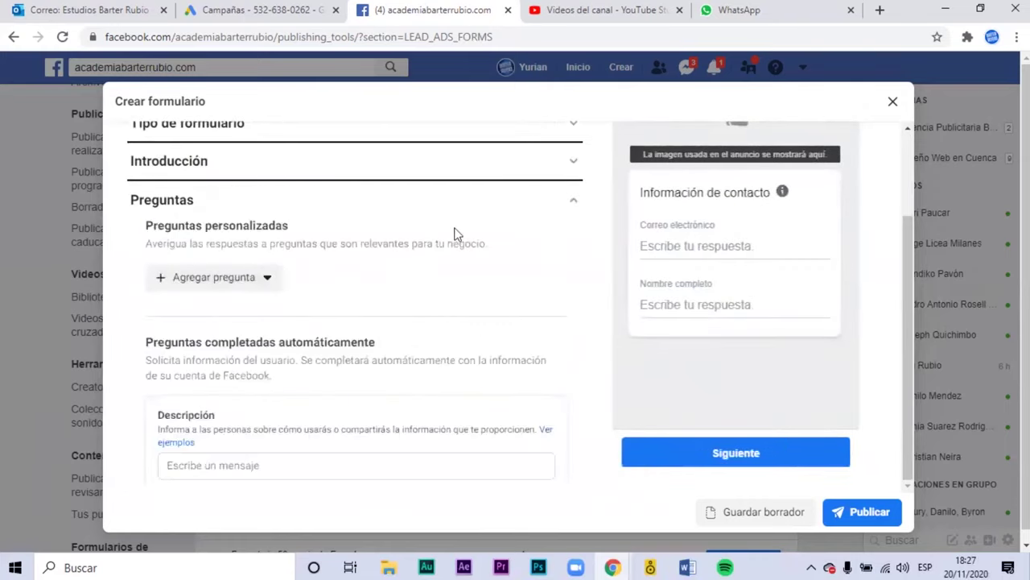
click(266, 278)
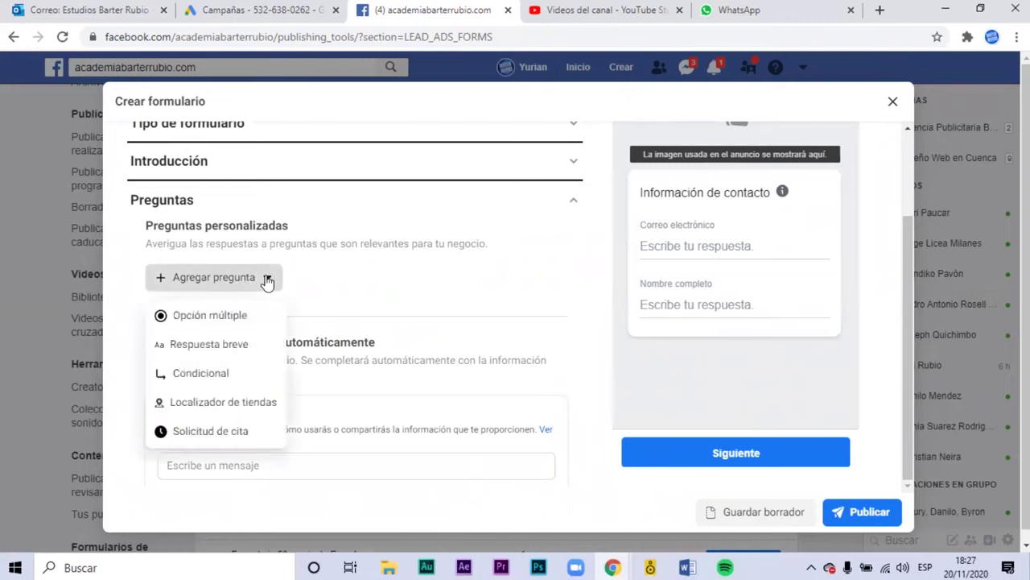
click(230, 318)
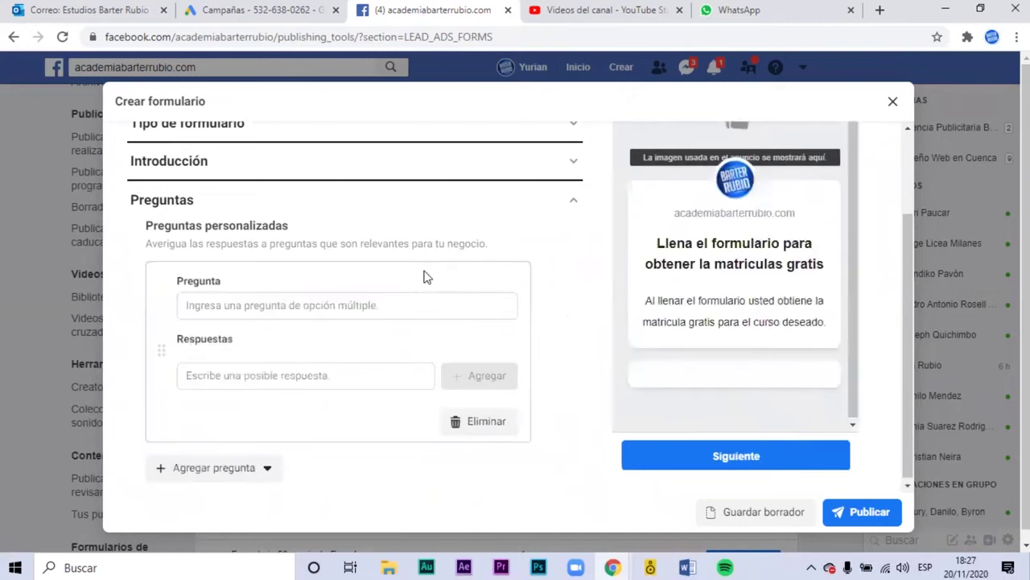
- Word the multiple-choice question as "Cual de nuestros cursos es de su interés?", with the accent on interés
click(246, 308)
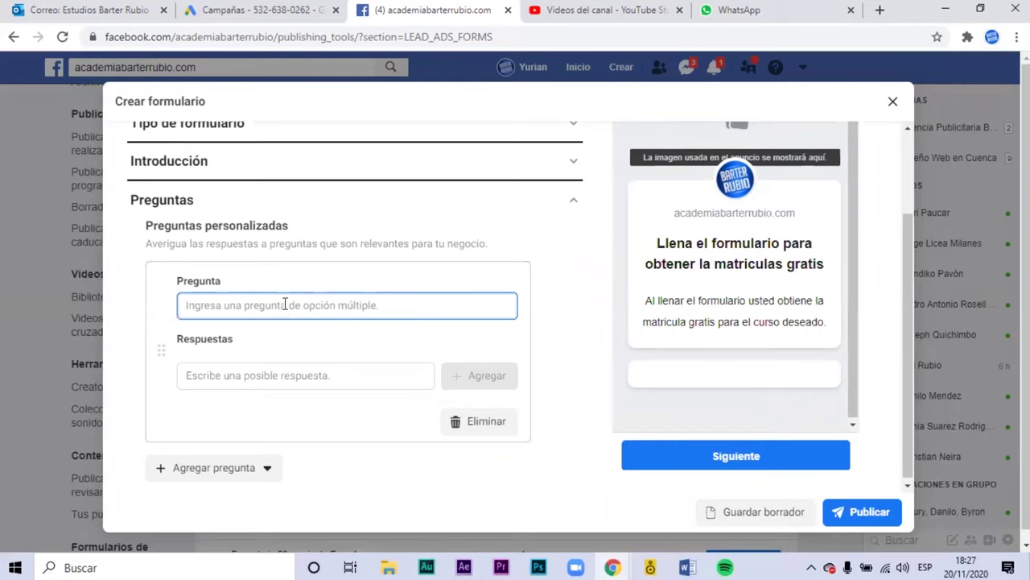
text(Cu)
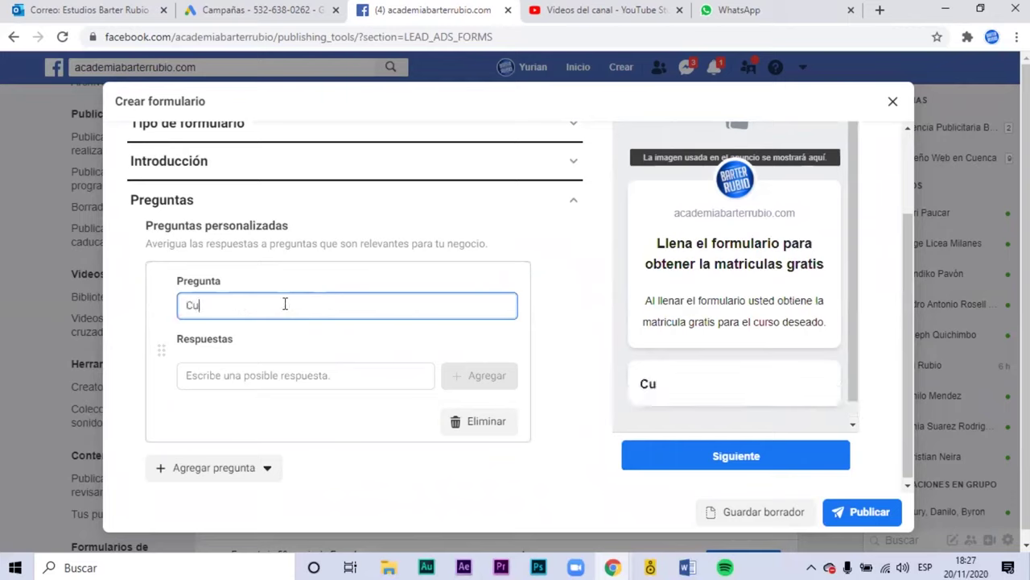
text(al de nuest)
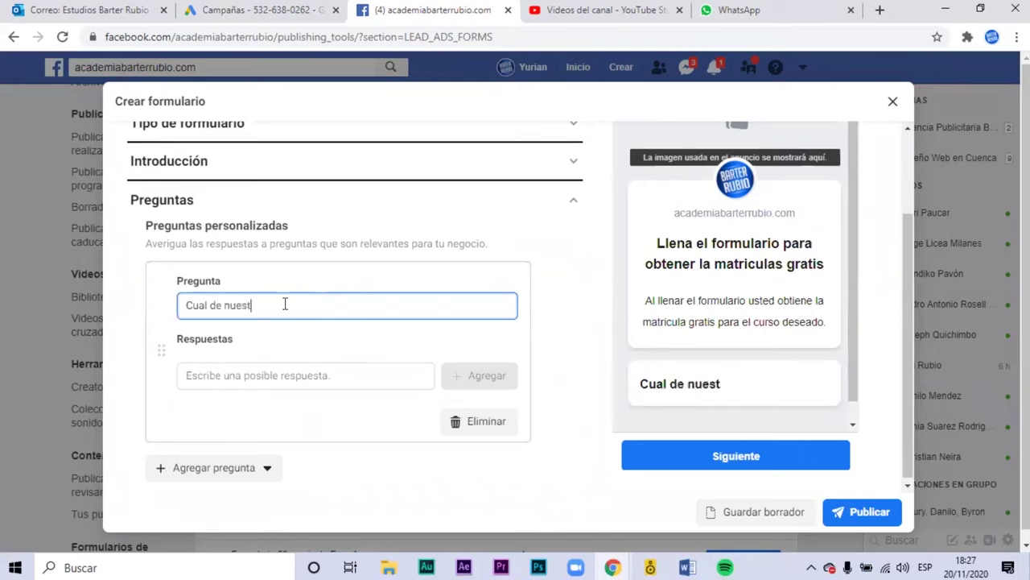
text(ros cursos es )
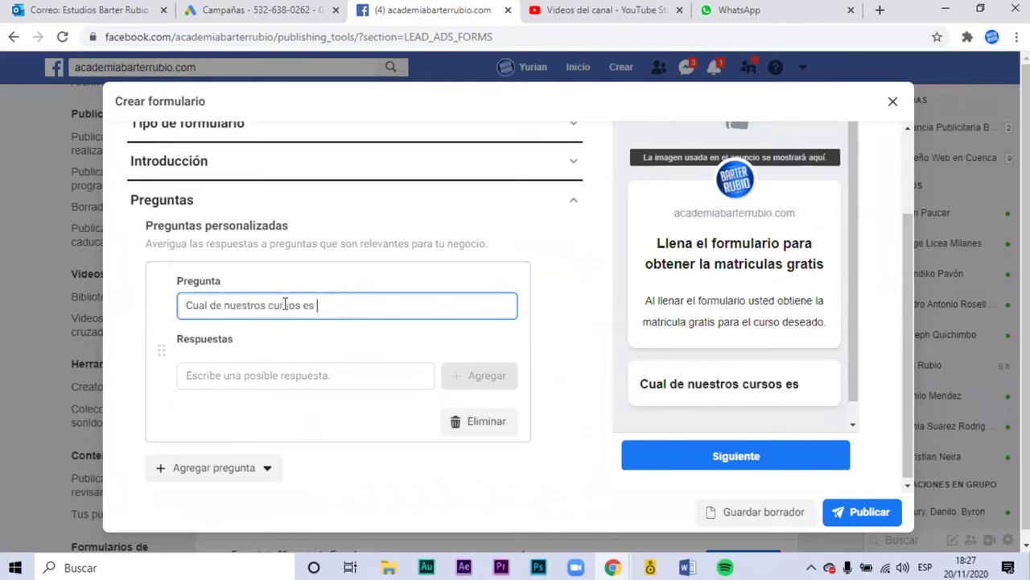
text(de su interes)
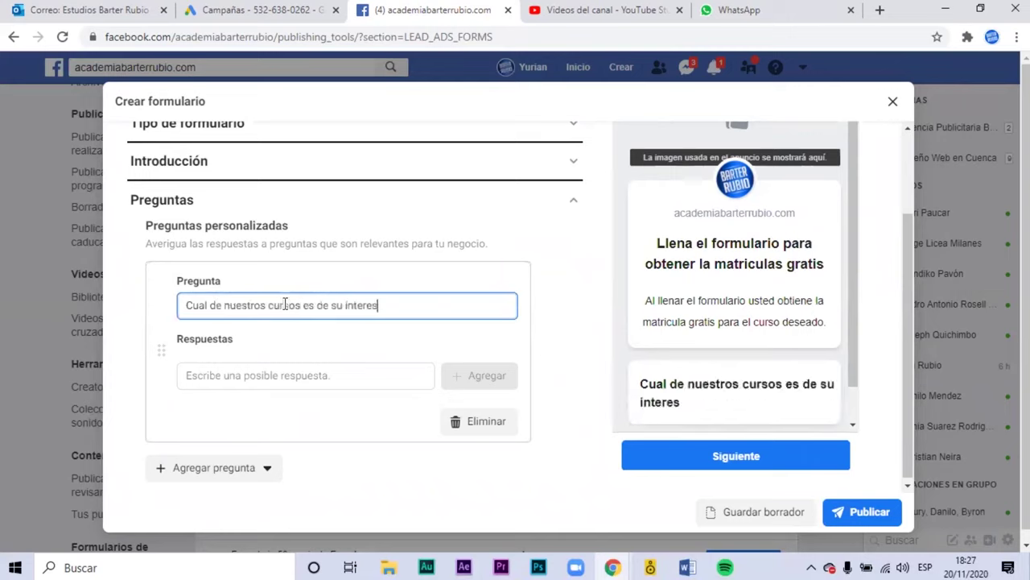
right_click(367, 306)
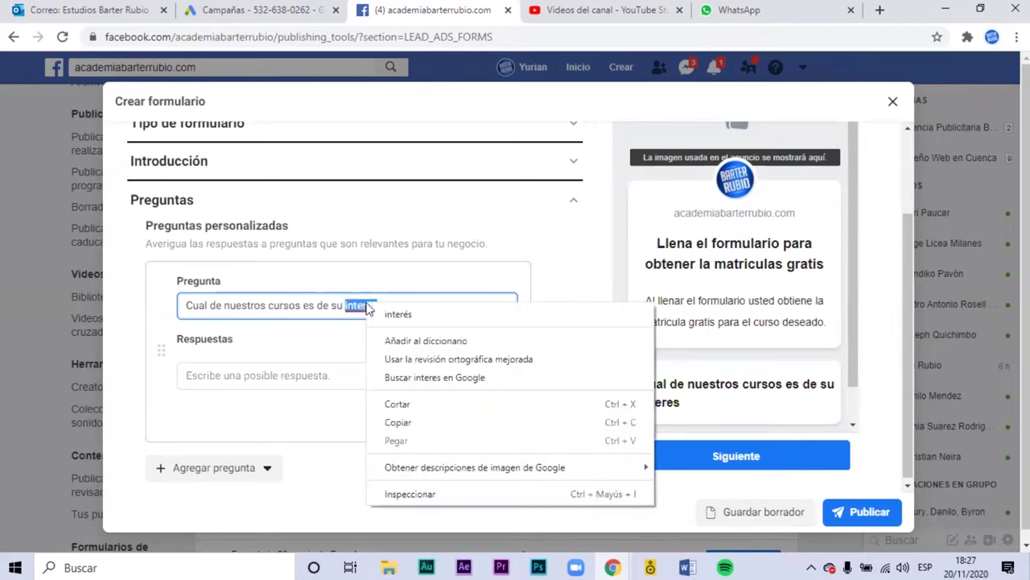
click(411, 316)
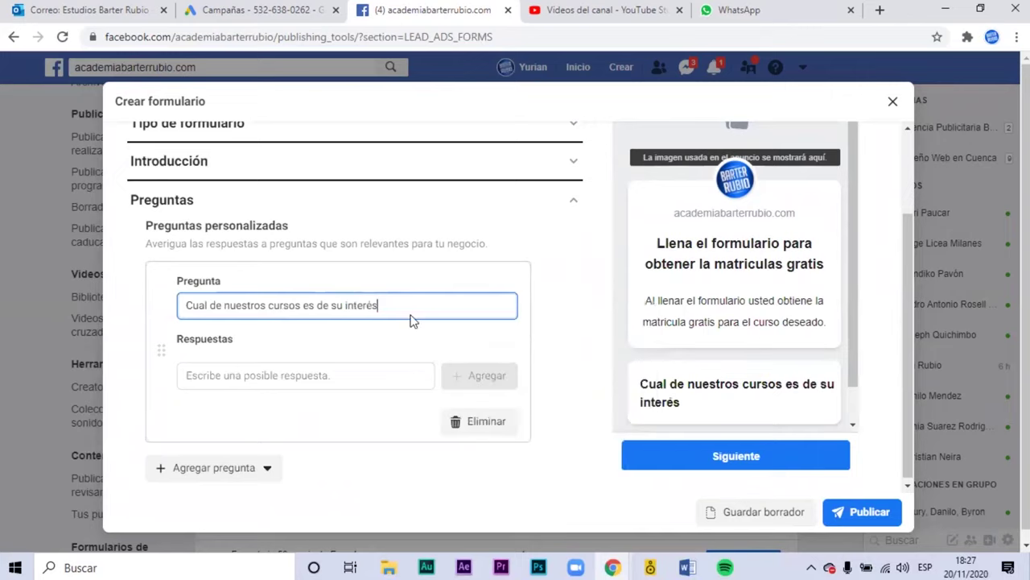
- Add "Publicidad en redes sociales" as the first possible answer to the course-interest question
click(251, 374)
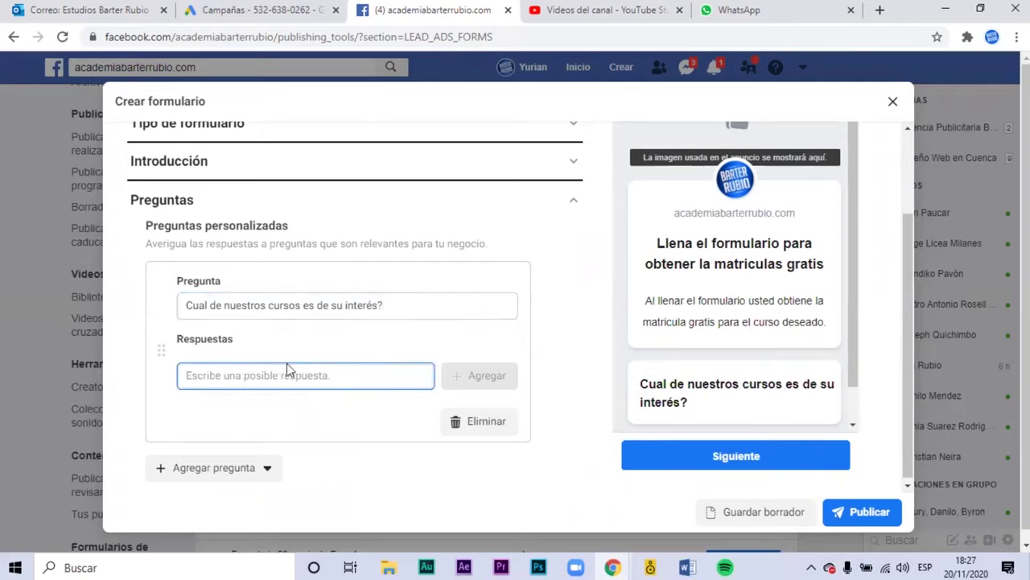
text(Marketing)
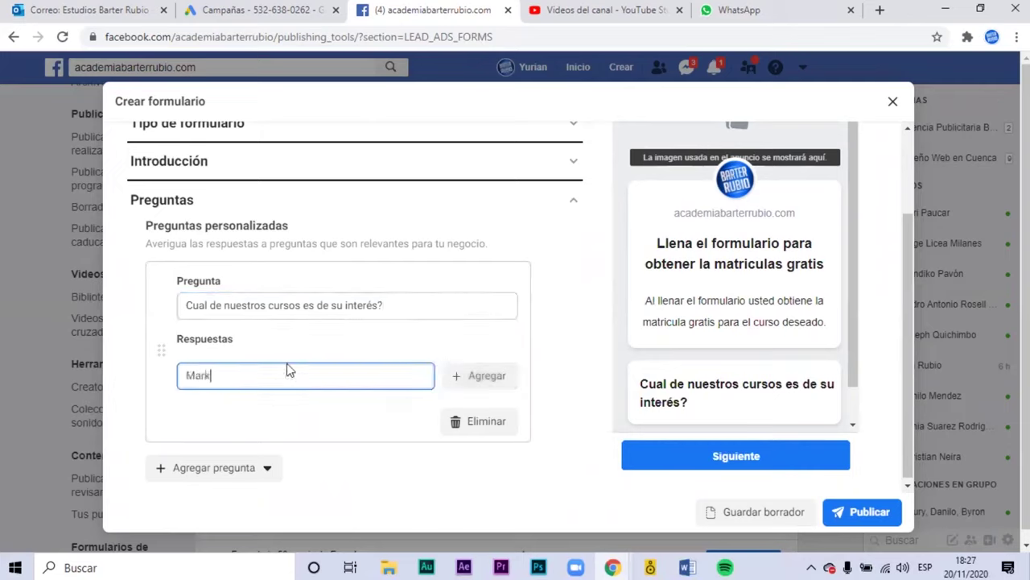
key(BackSpace)
key(BackSpace)
key(BackSpace)
key(BackSpace)
key(BackSpace)
key(BackSpace)
key(BackSpace)
key(BackSpace)
key(BackSpace)
text(Publicidad en redes scoales)
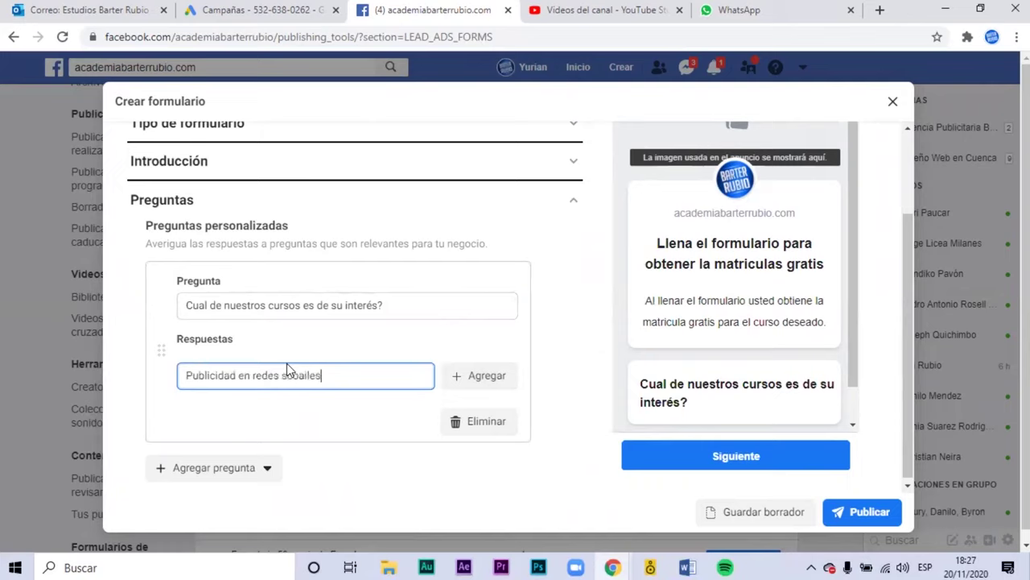
right_click(308, 374)
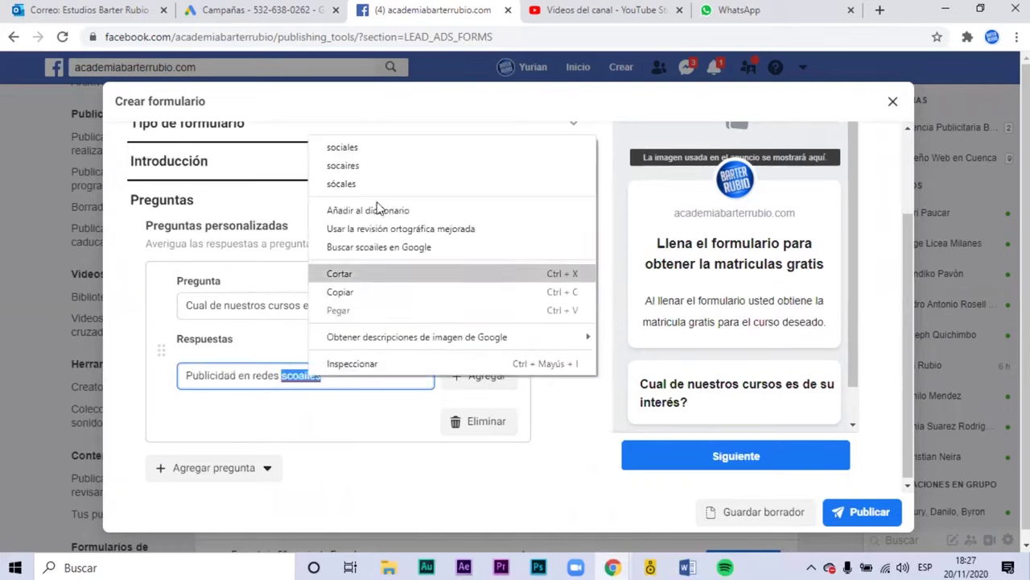
click(368, 153)
click(483, 377)
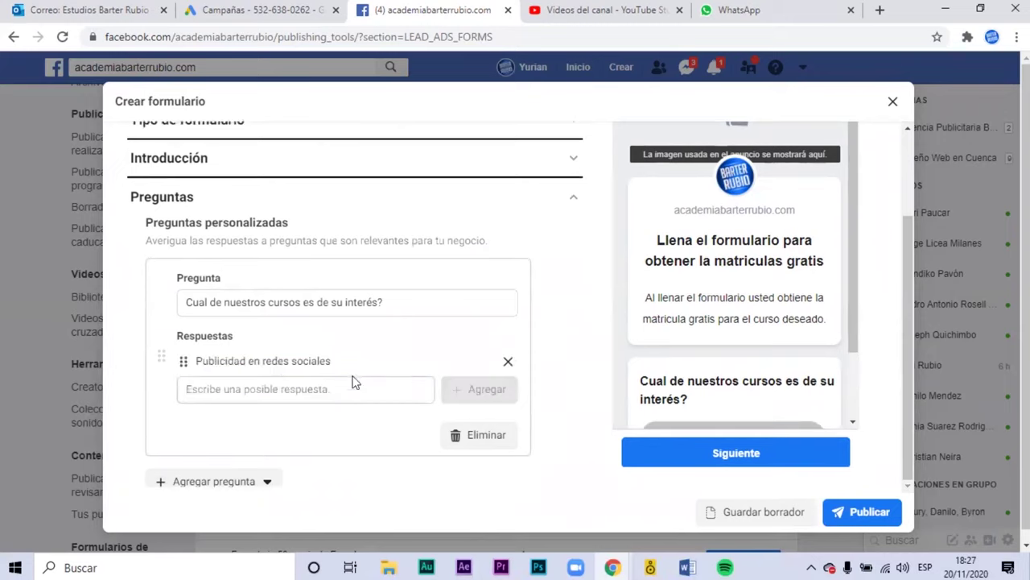
- Add "Producción Audiovisual", spelled with its accent, as the second answer to the course-interest question
click(283, 389)
text(P)
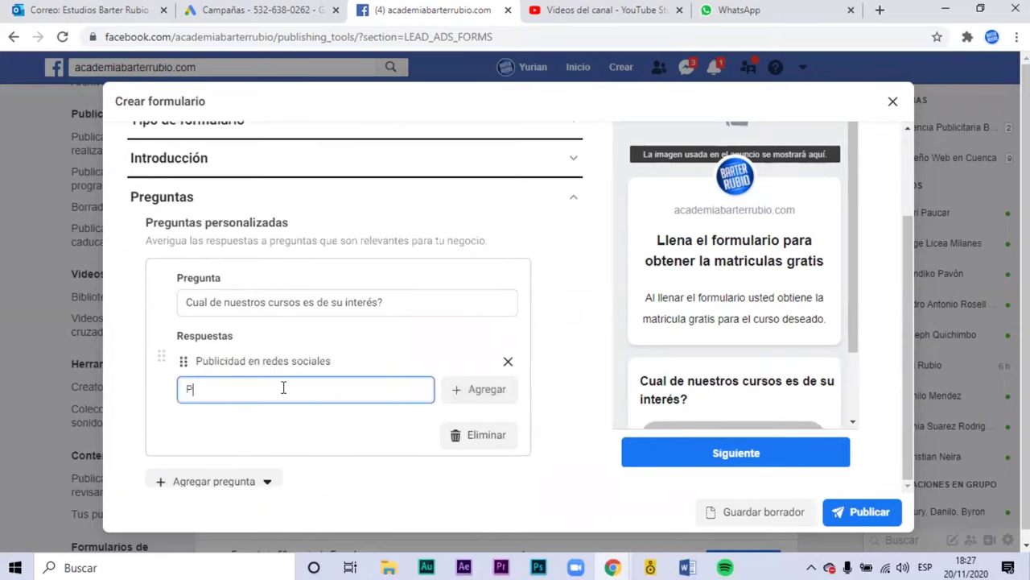
text(roduccion Audiovisual)
right_click(229, 389)
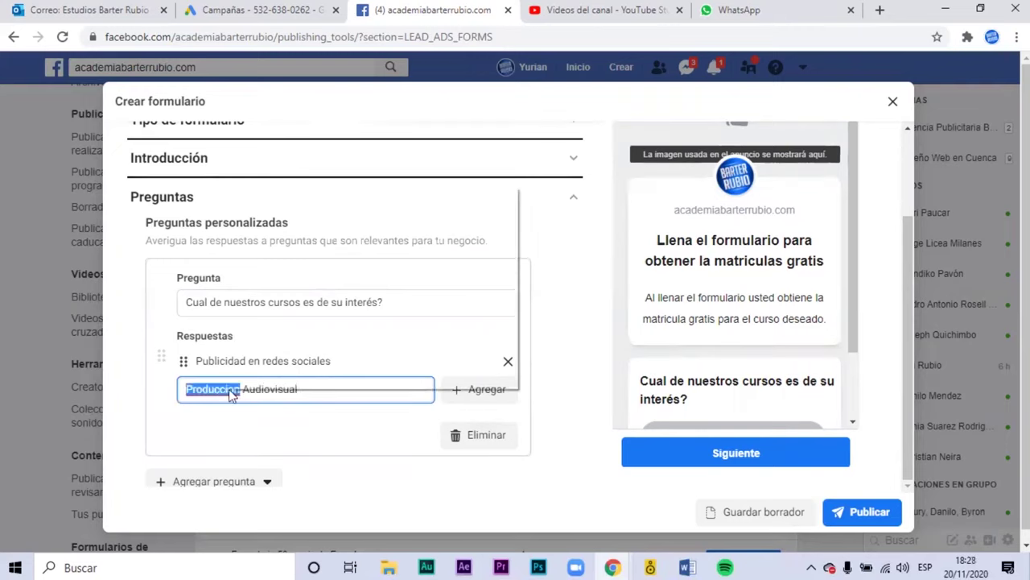
click(313, 200)
click(477, 393)
- Add "Fotografía Profesional" as the third answer, correcting the spelling of both words
click(270, 418)
text(Fotografia Profesioal)
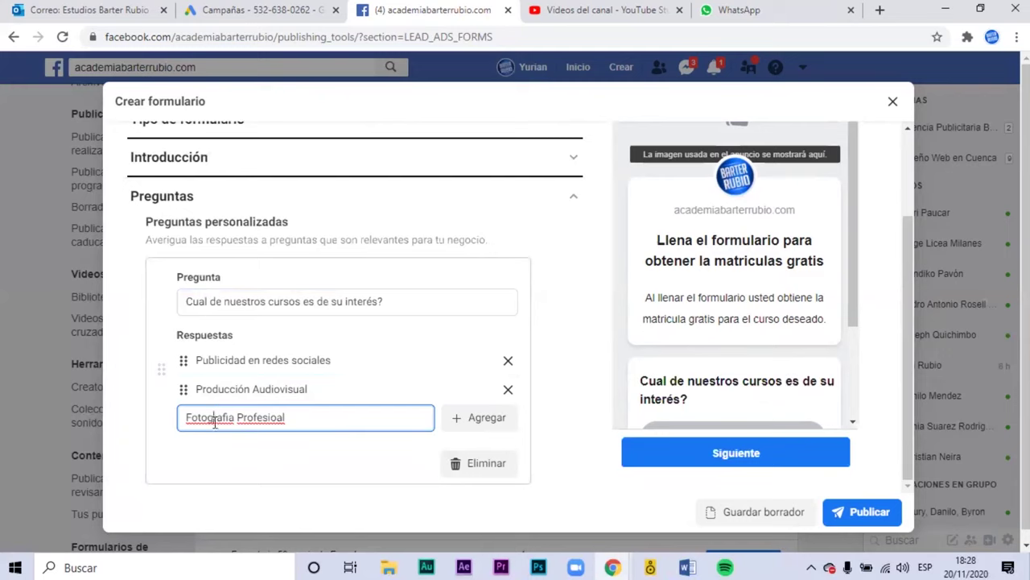
right_click(214, 417)
key(Escape)
right_click(268, 418)
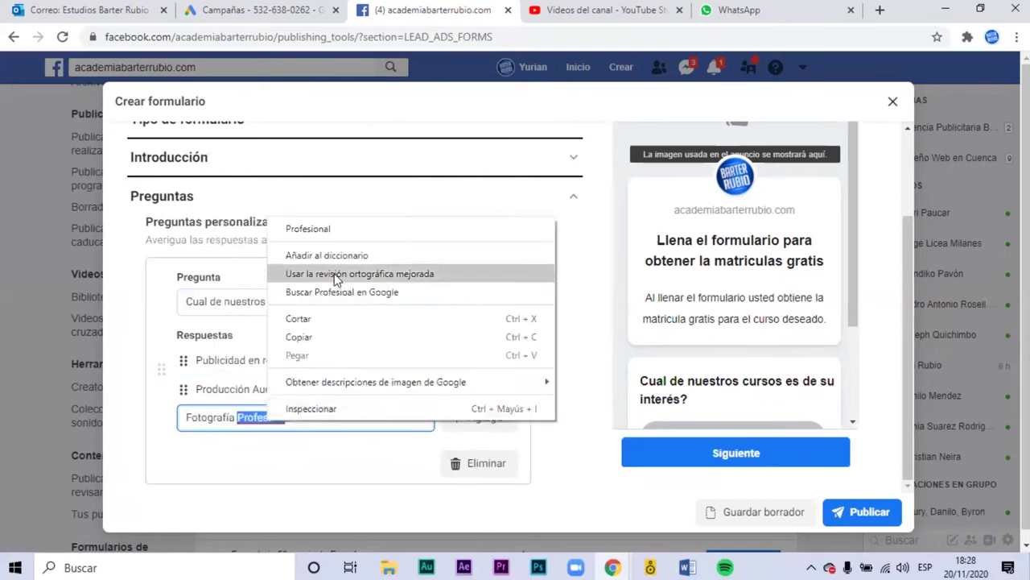
click(331, 228)
click(483, 418)
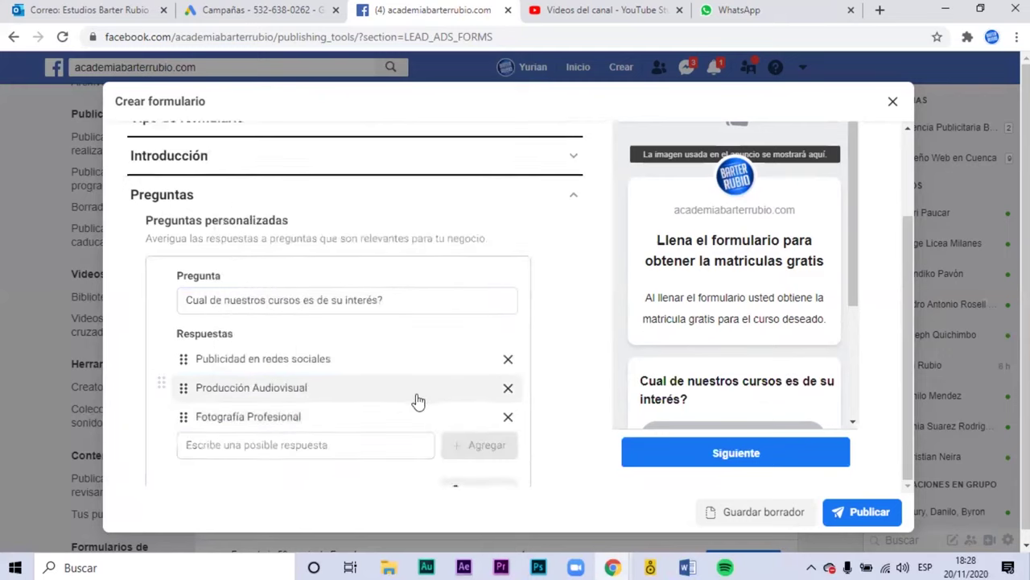
- Add "Diseño Gráfico", with the accented á, as the fourth answer to the course-interest question
scroll(387, 386, down, 1)
click(316, 368)
text(Diseño Graf)
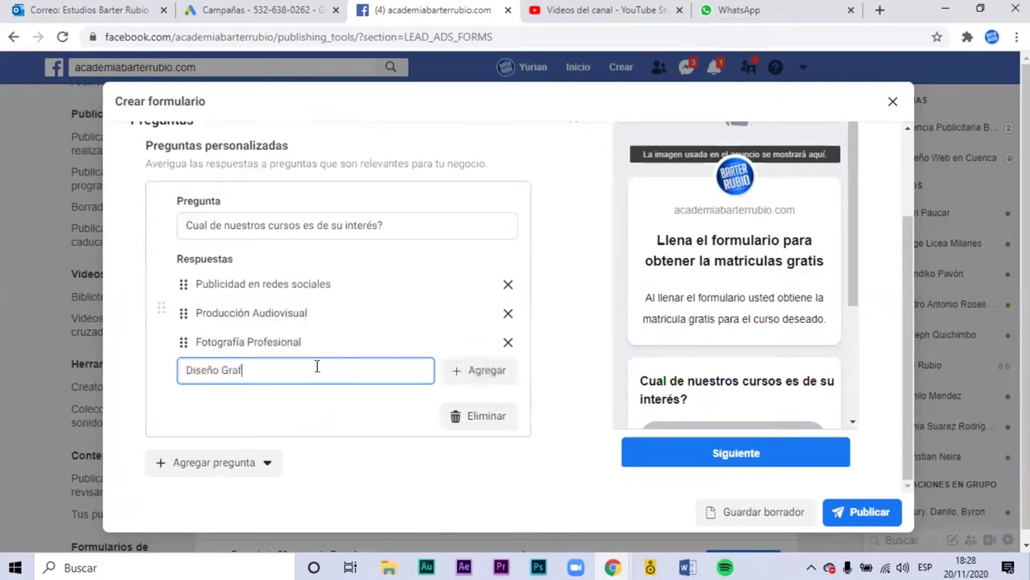
text(ico )
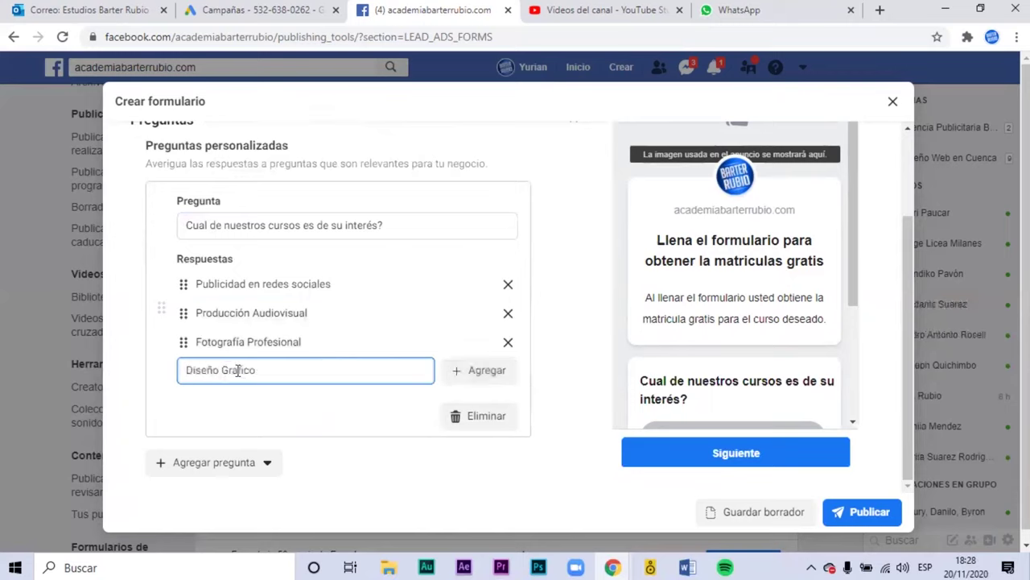
text(á)
click(483, 369)
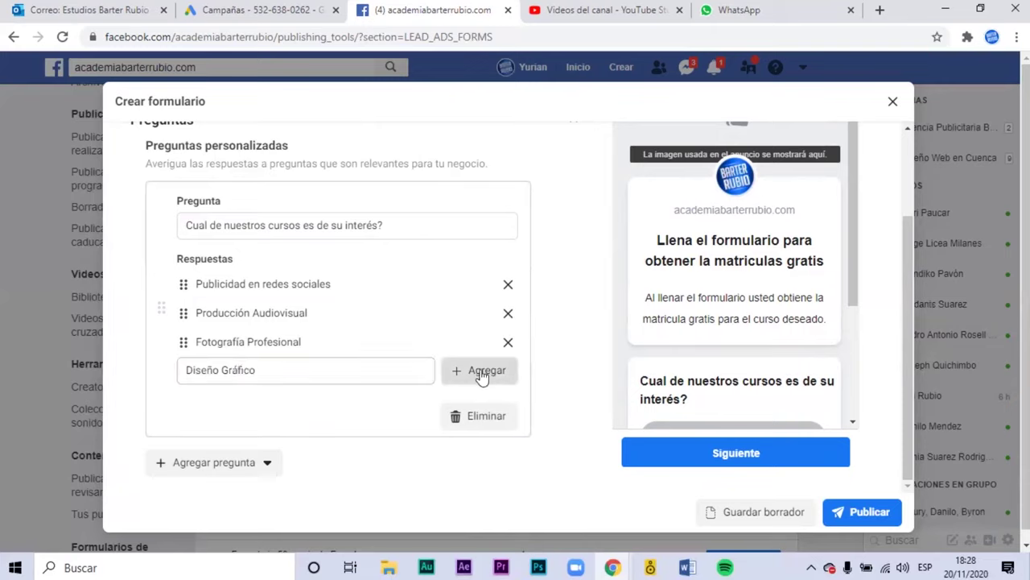
- Add "Producción Musical", with both words capitalized, as the fifth answer to the course-interest question
click(270, 371)
text(Producción musical)
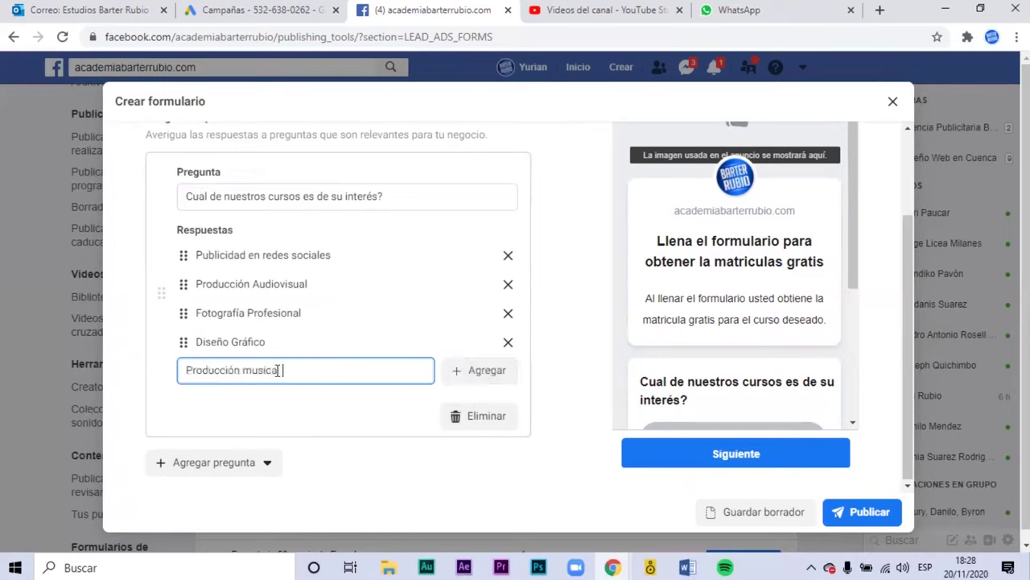
double_click(252, 369)
text(Musical)
click(478, 372)
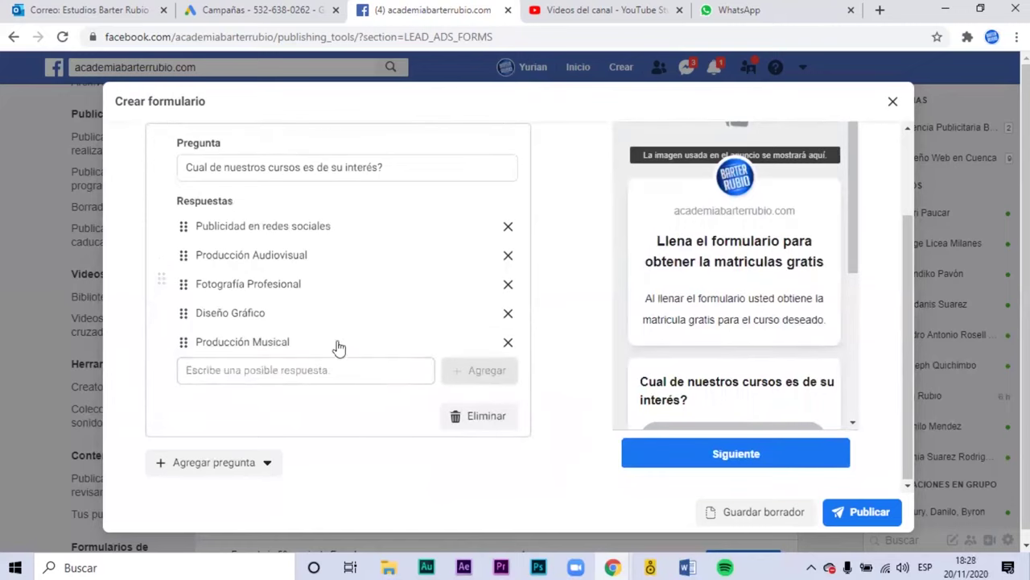
- Enter "Locucion y Oratoria" as the sixth answer to the course-interest question and correct the spelling of its first word
click(292, 370)
text(Locucion y)
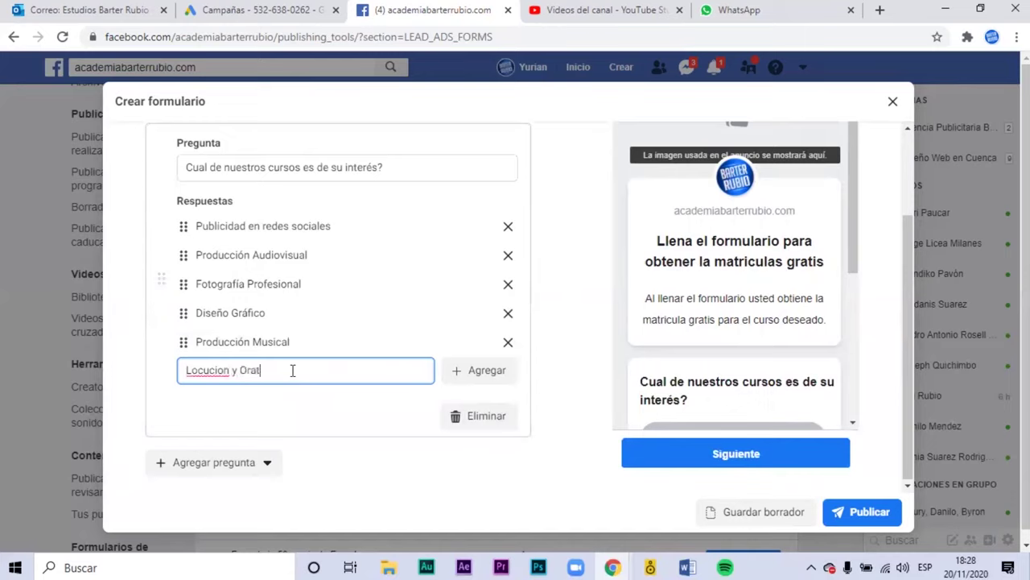
text( Oratoria)
right_click(216, 370)
click(276, 156)
- Describe how contact information is used with the text "Sus datos serán utilizados para contactarle"
click(232, 286)
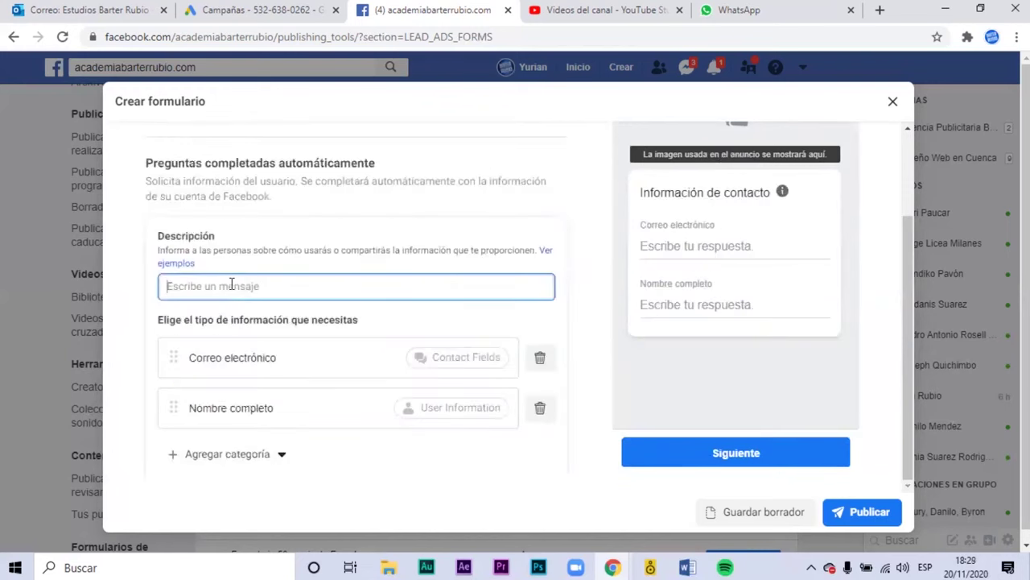
text(Sus datos ser)
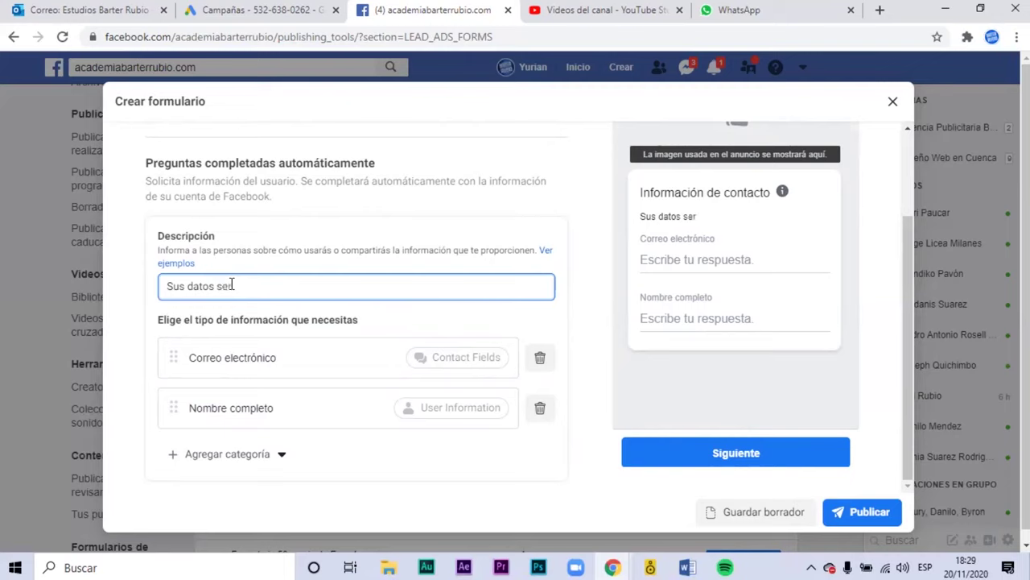
text(án utilizados co)
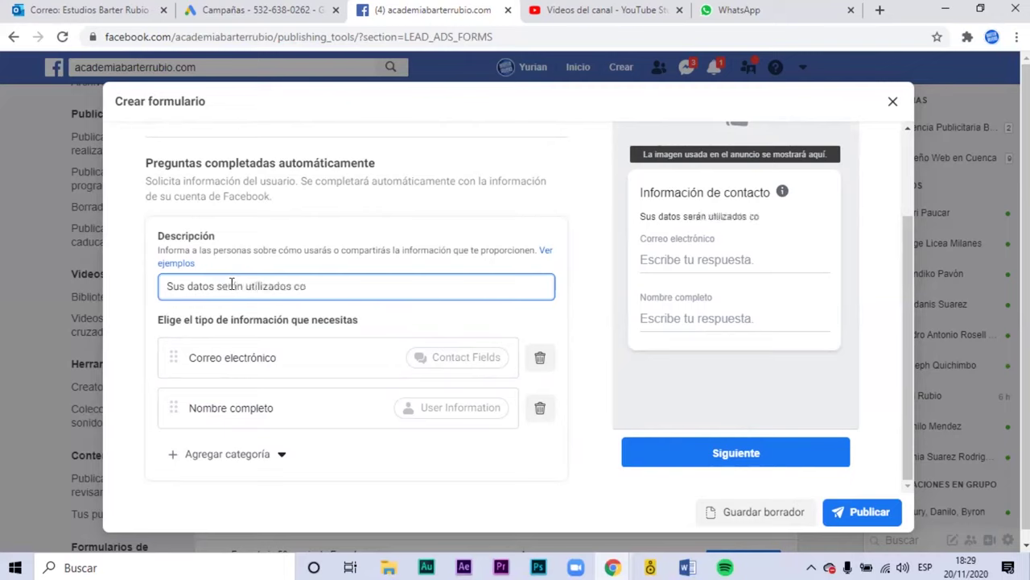
key(BackSpace)
key(BackSpace)
text(para contactarle)
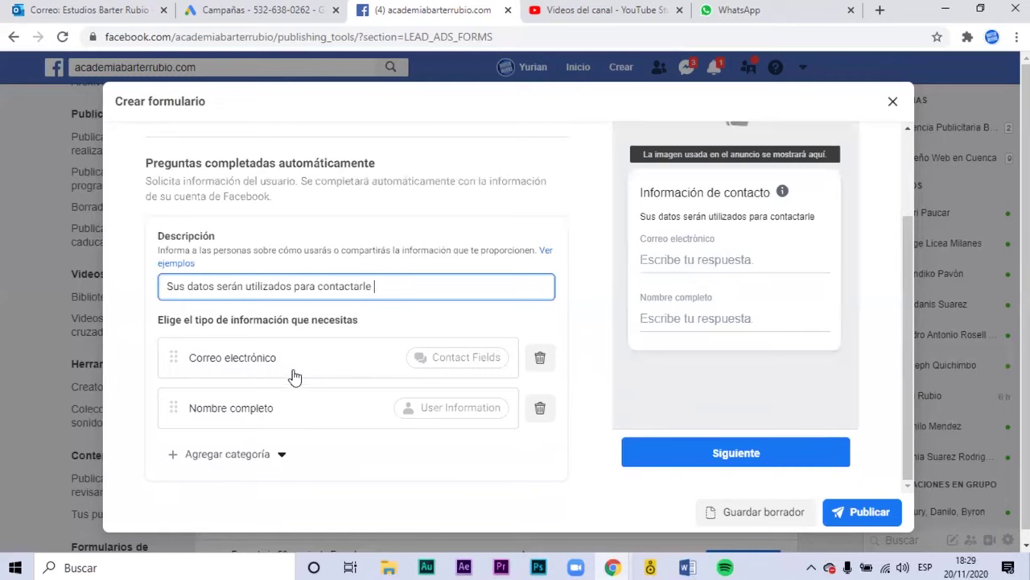
- Add the contact details Número de teléfono and Ciudad to the automatically completed questions
scroll(295, 375, down, 1)
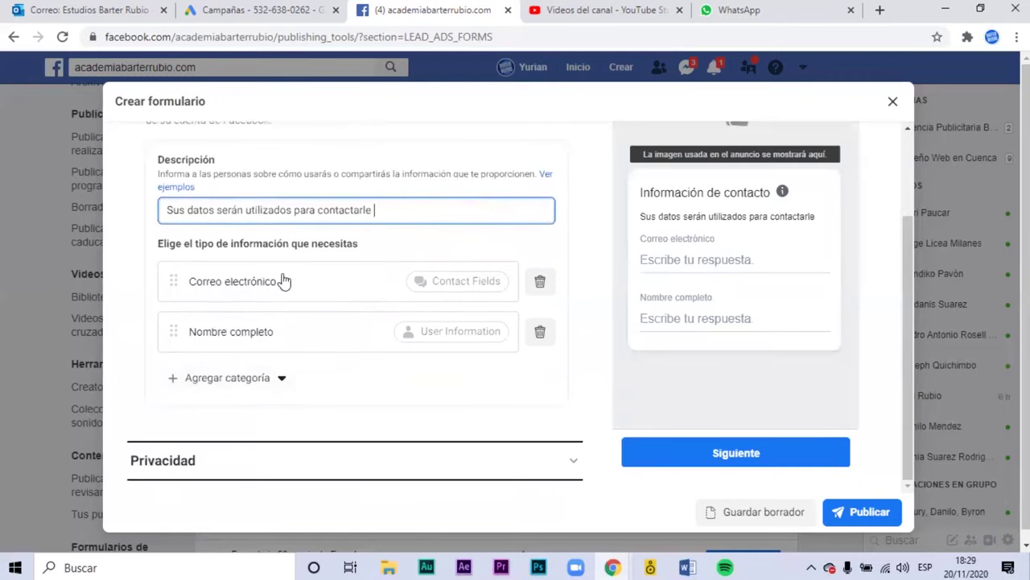
click(288, 382)
click(288, 382)
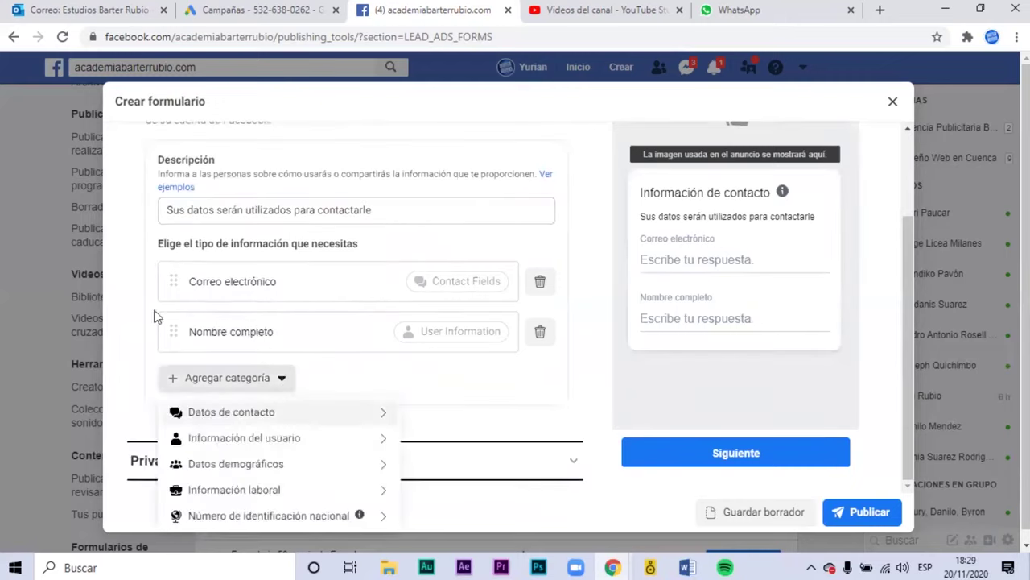
mouse_move(272, 415)
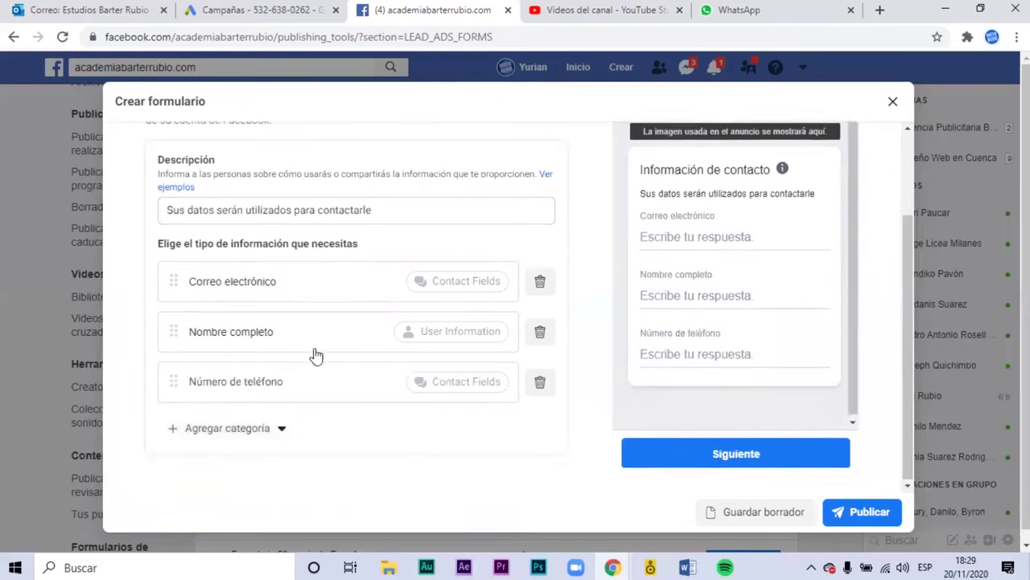
click(274, 427)
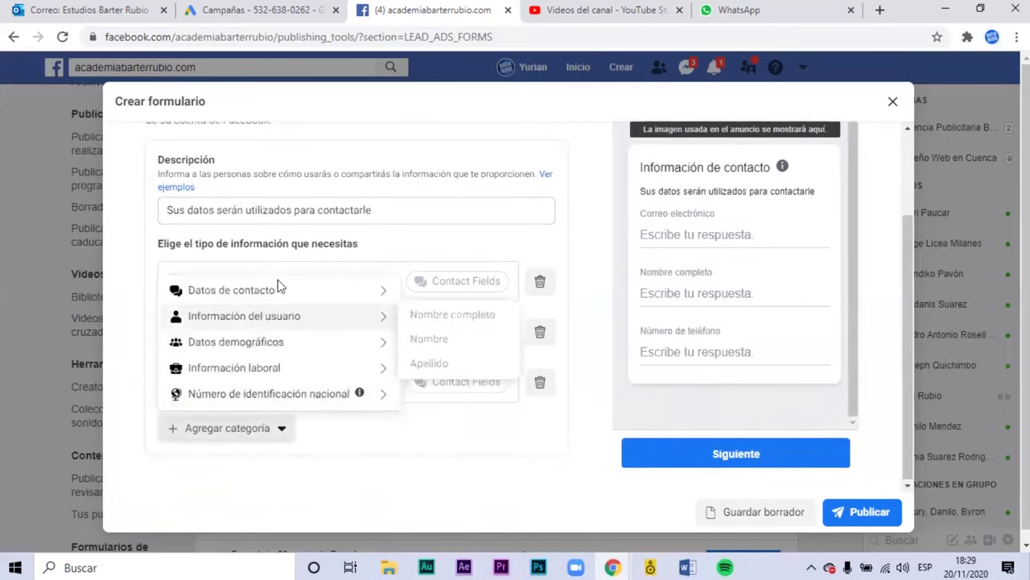
mouse_move(273, 288)
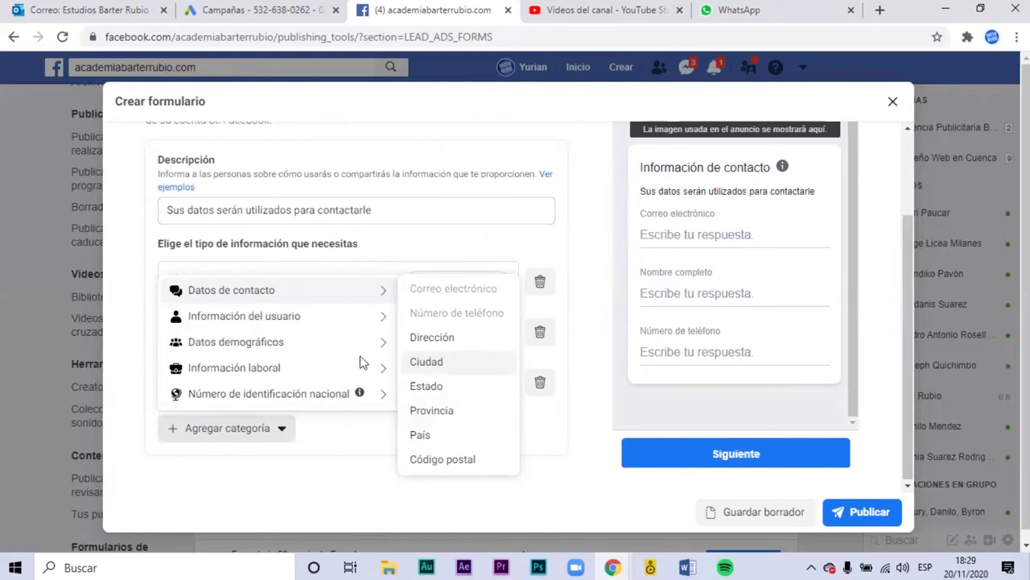
key(Return)
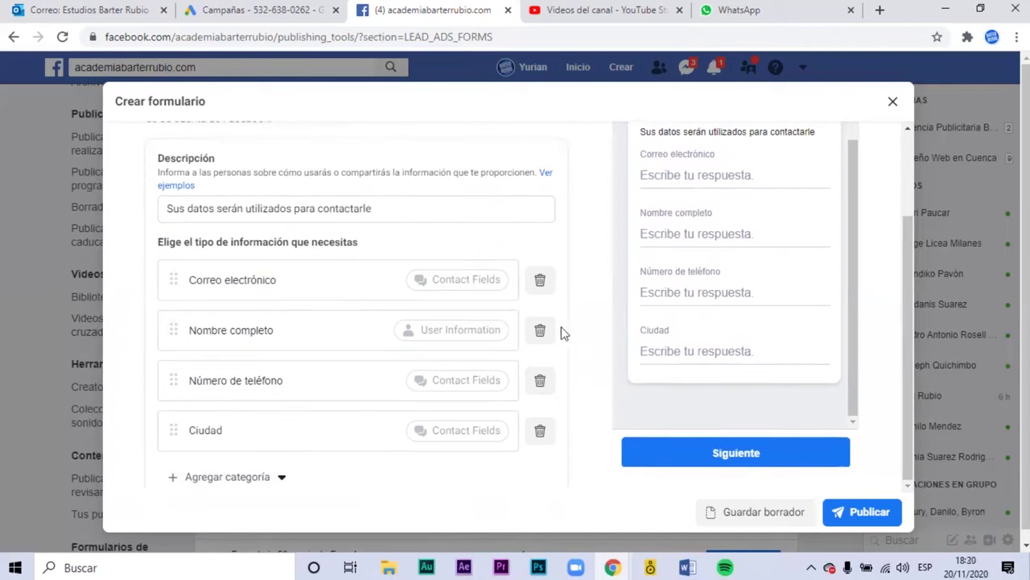
- Expand the form's Privacidad section to reach the privacy policy link settings
scroll(563, 332, down, 2)
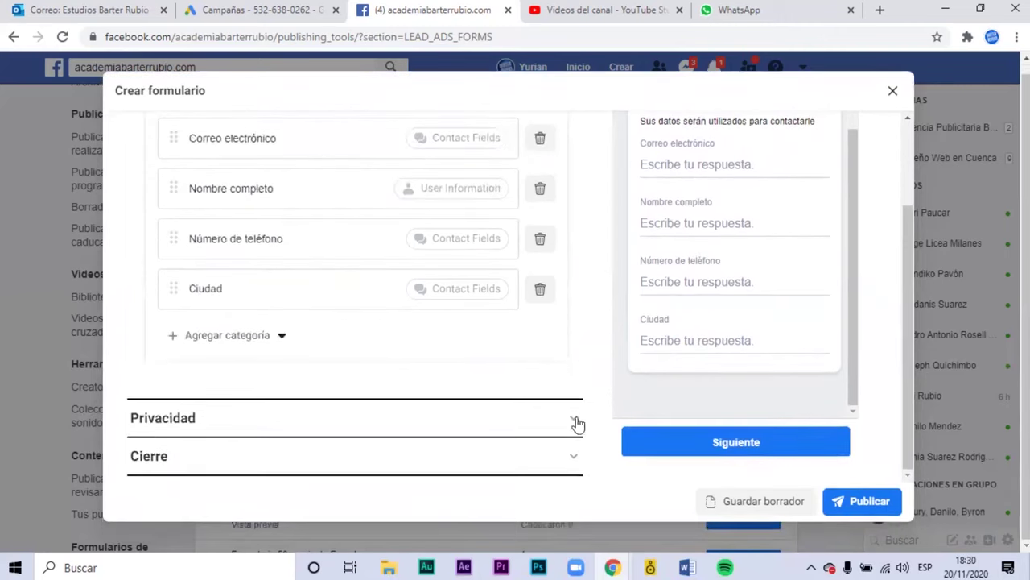
click(574, 425)
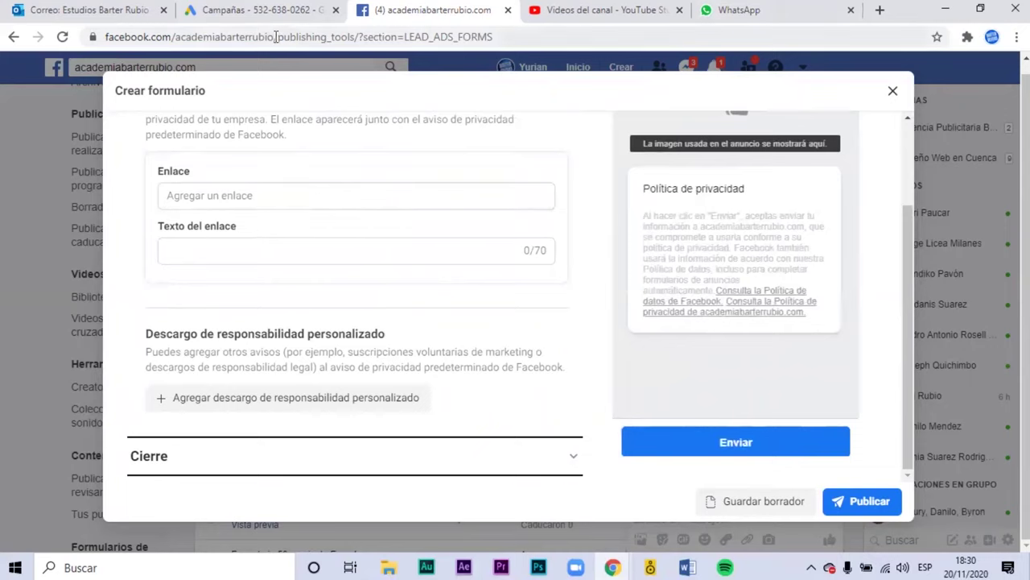
drag(273, 36, 104, 37)
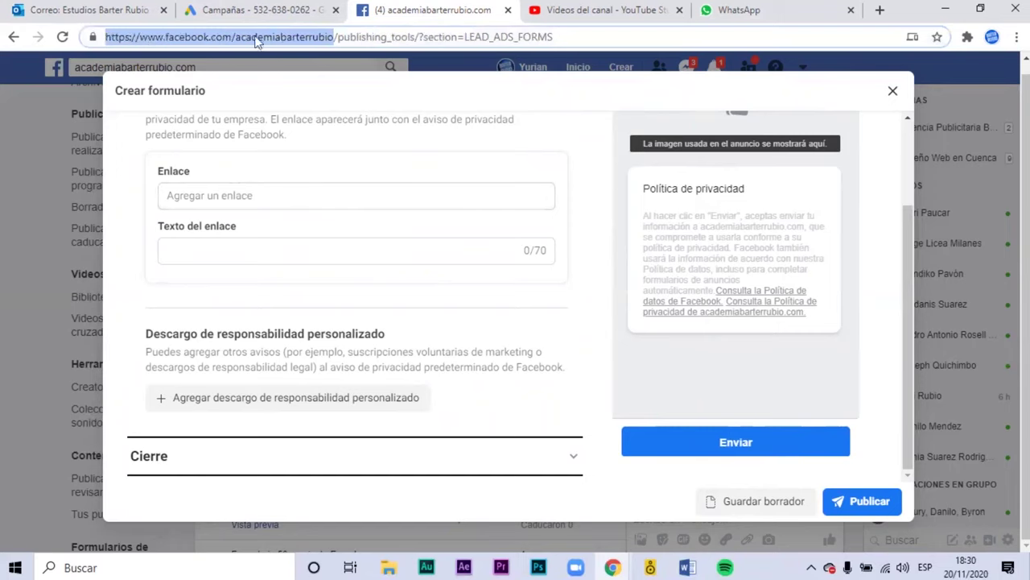
- Open online.academiabarterrubio.com in a new browser tab and go to its Política de Privacidad page
click(879, 10)
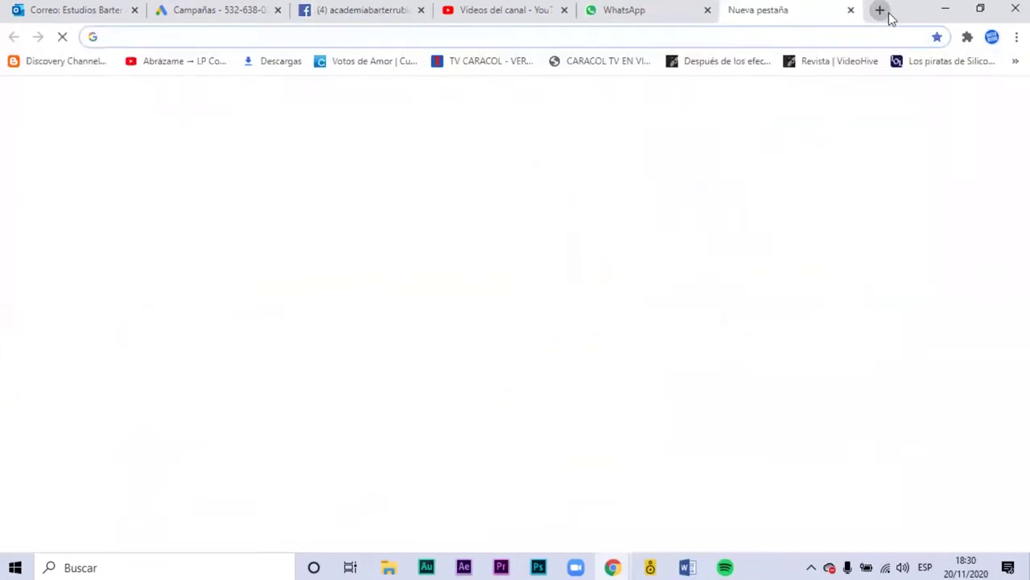
text(o)
key(Return)
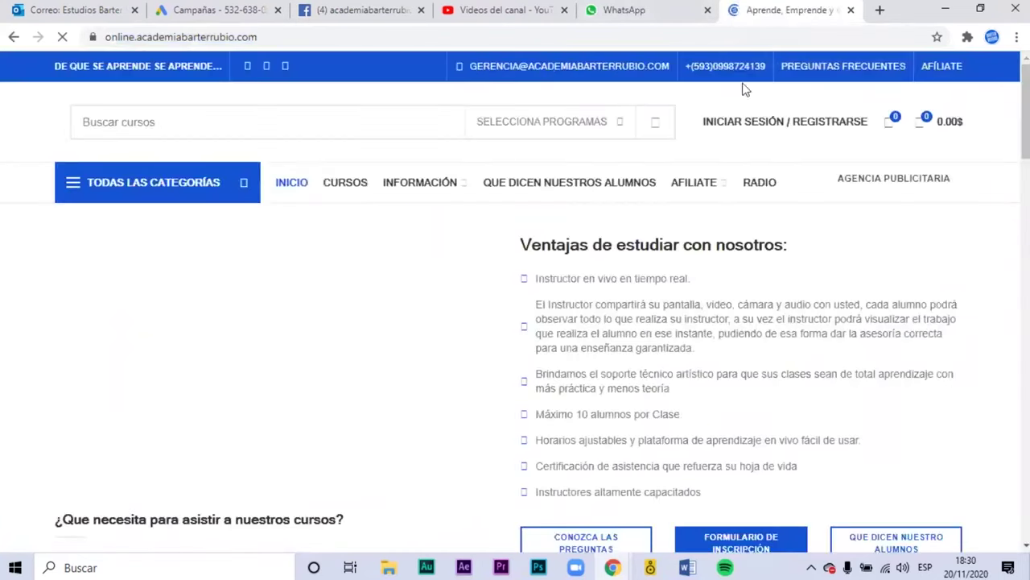
mouse_move(453, 190)
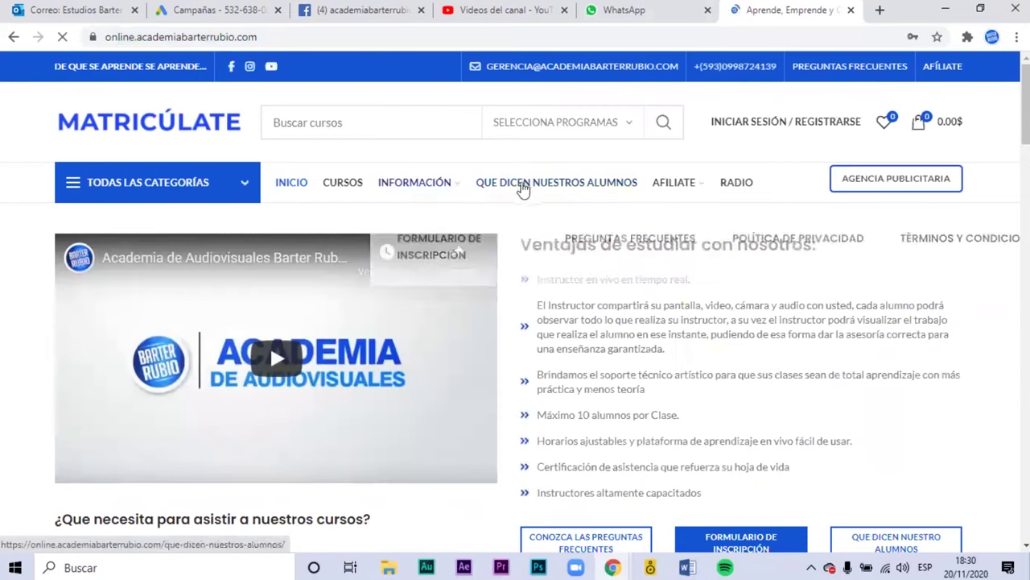
click(807, 237)
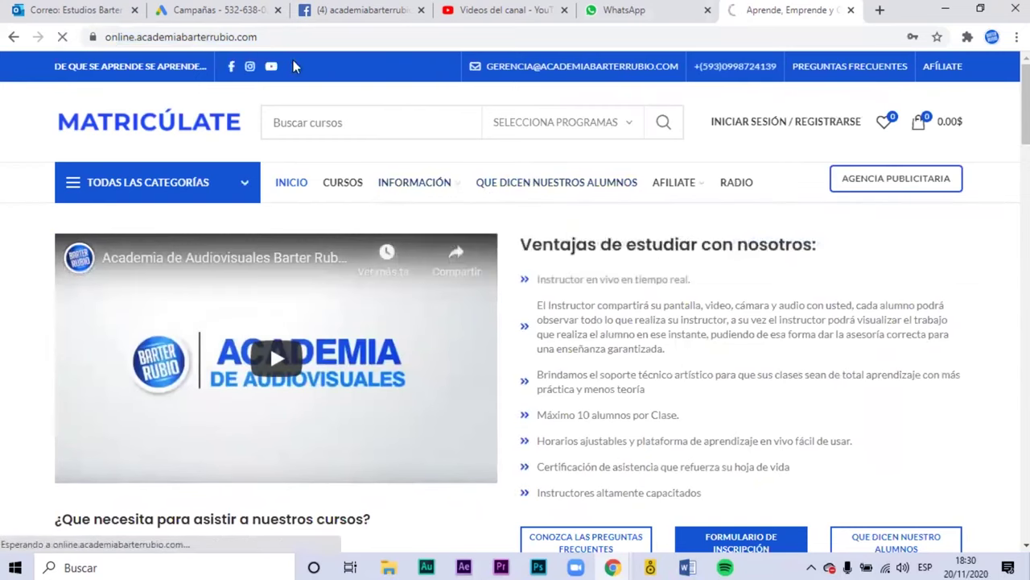
- Copy the full web address of the Política de Privacidad page
click(333, 37)
key(ctrl+c)
right_click(332, 37)
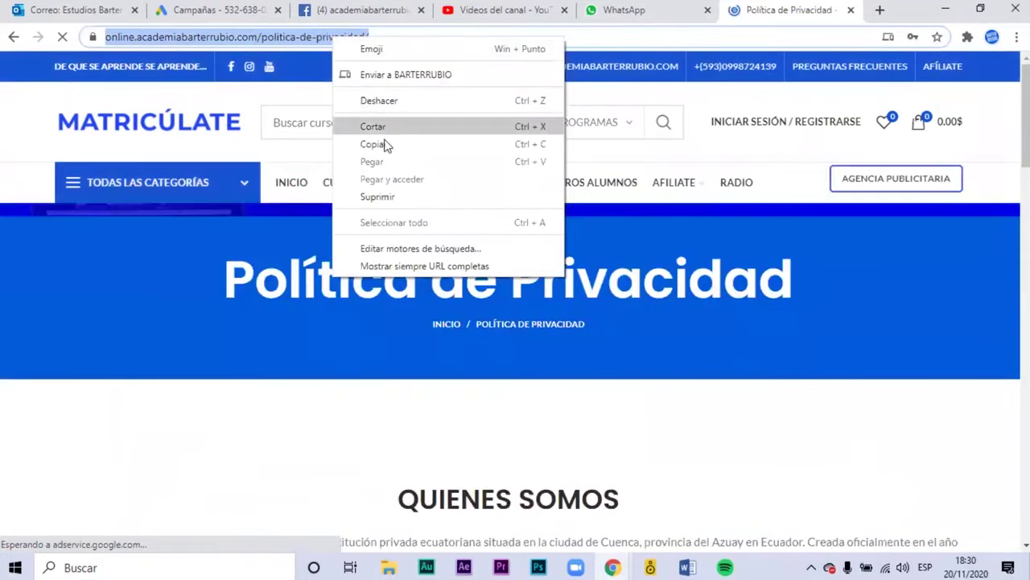
click(378, 143)
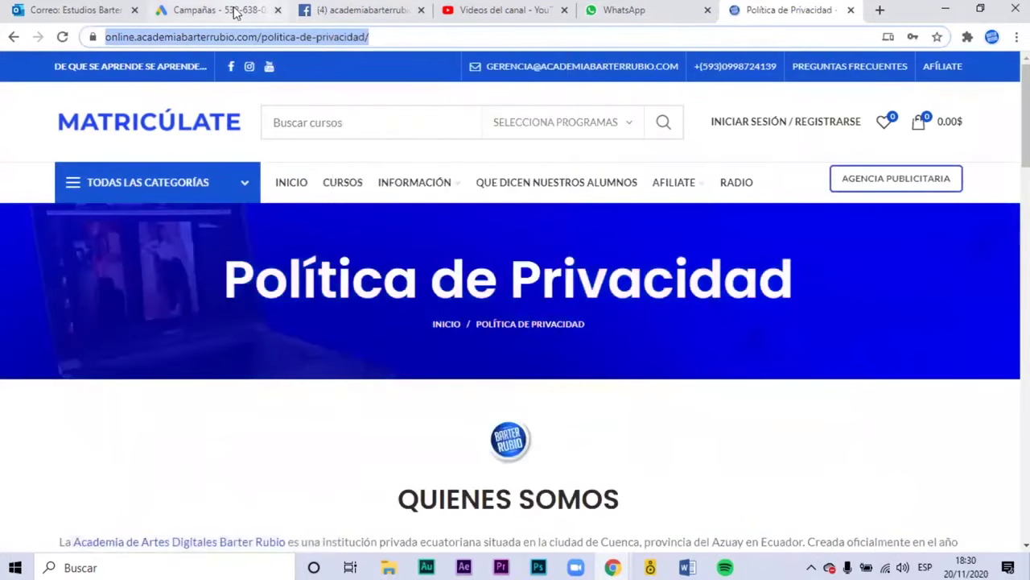
click(354, 10)
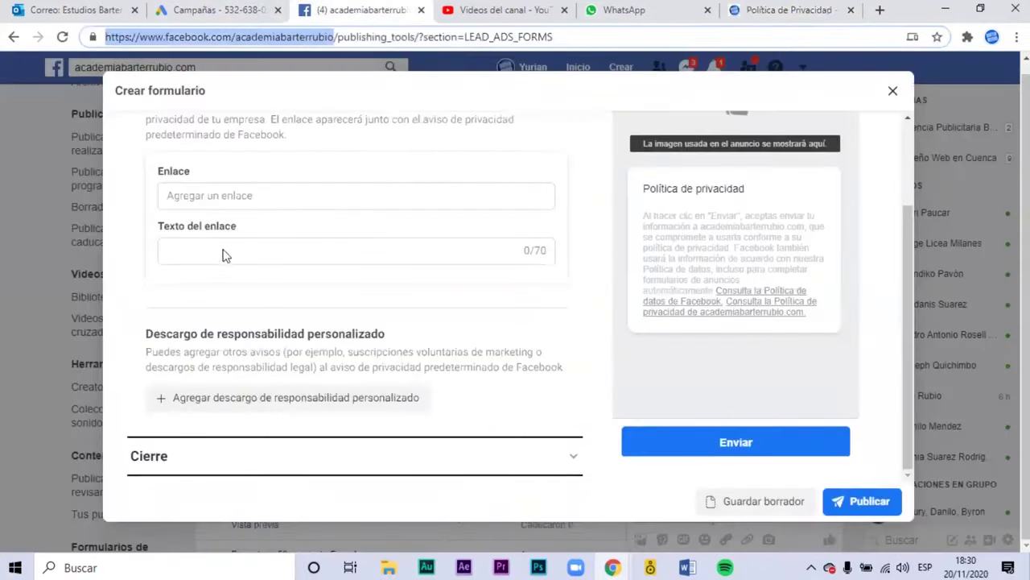
click(236, 196)
right_click(236, 195)
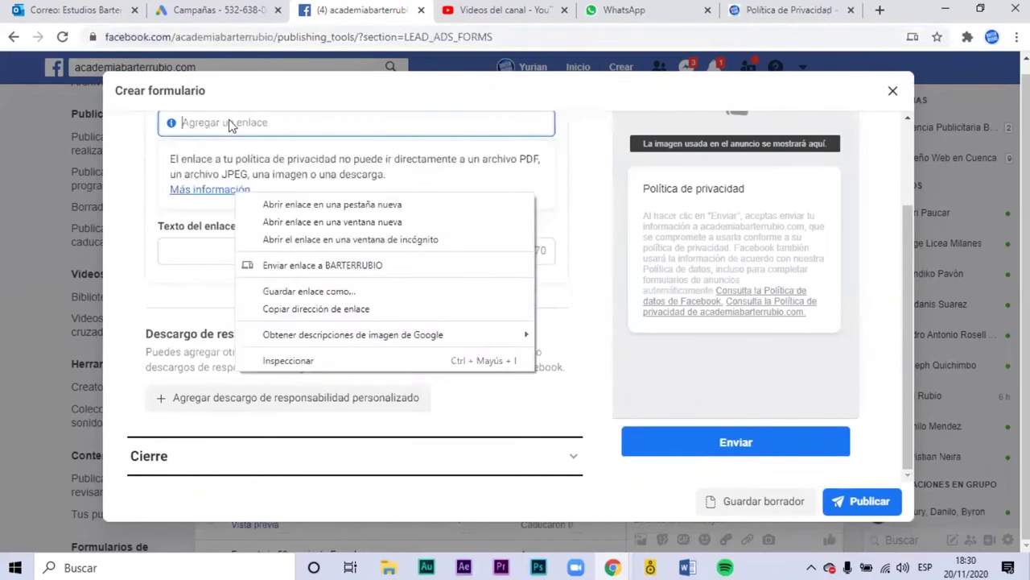
click(543, 189)
scroll(543, 189, up, 1)
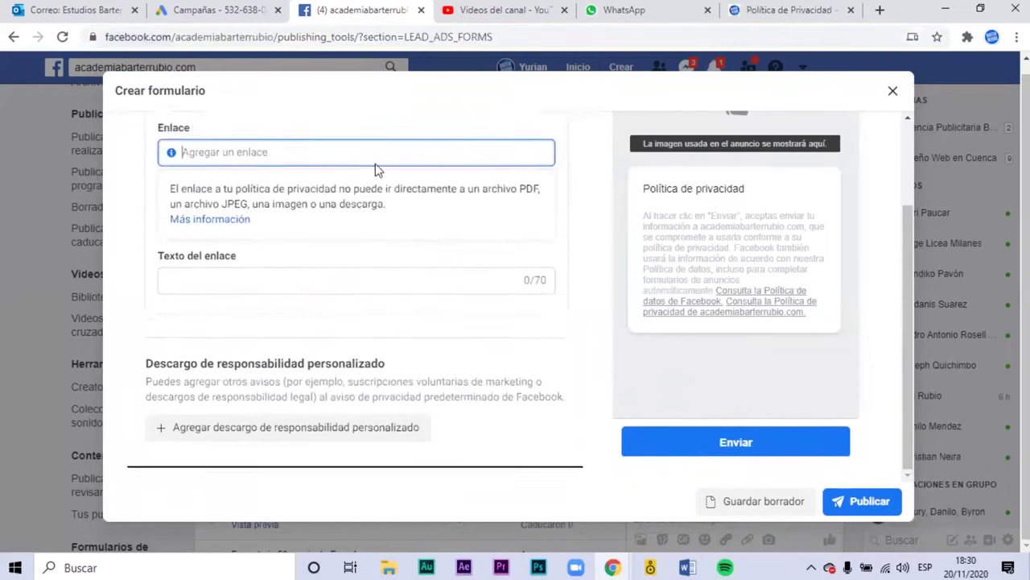
key(ctrl+v)
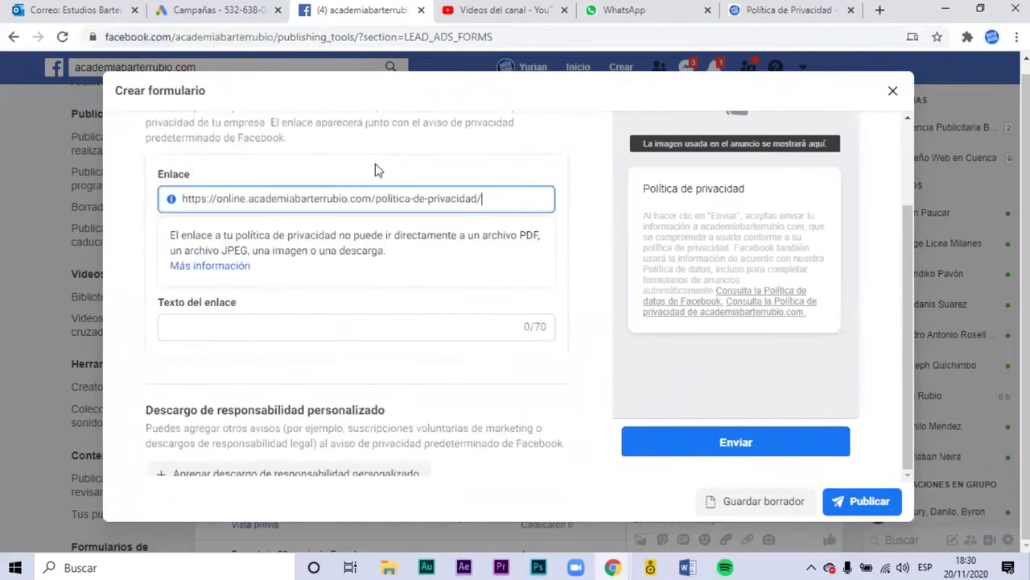
click(587, 217)
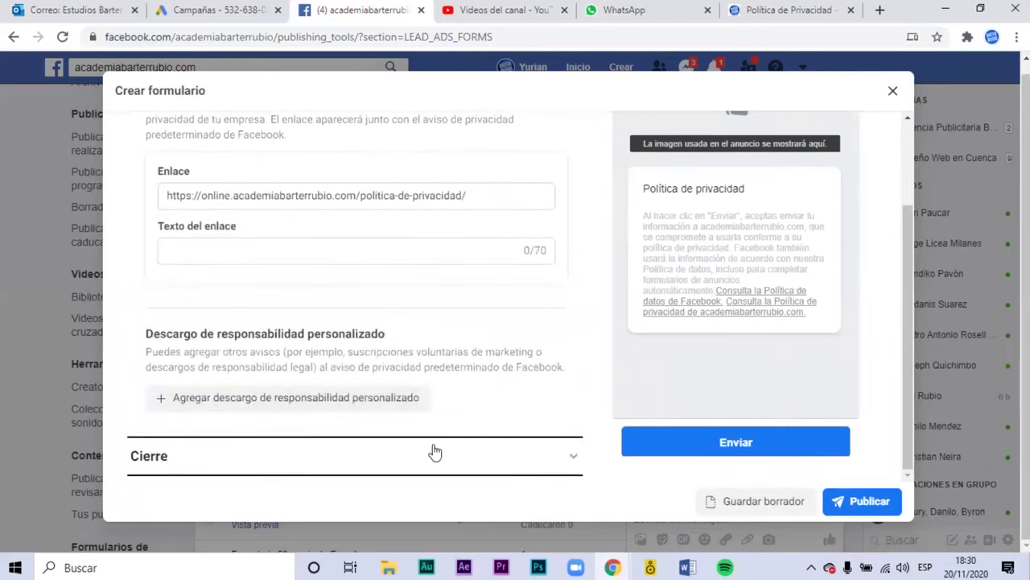
- Expand the Cierre section and review the call-to-action button options, keeping Ver sitio web
click(453, 471)
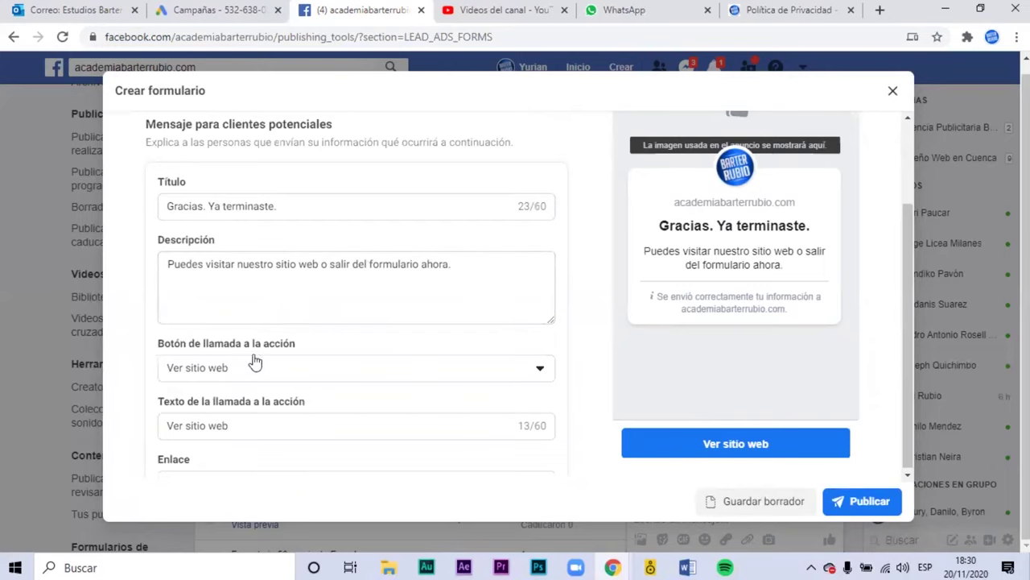
scroll(278, 354, down, 1)
click(303, 311)
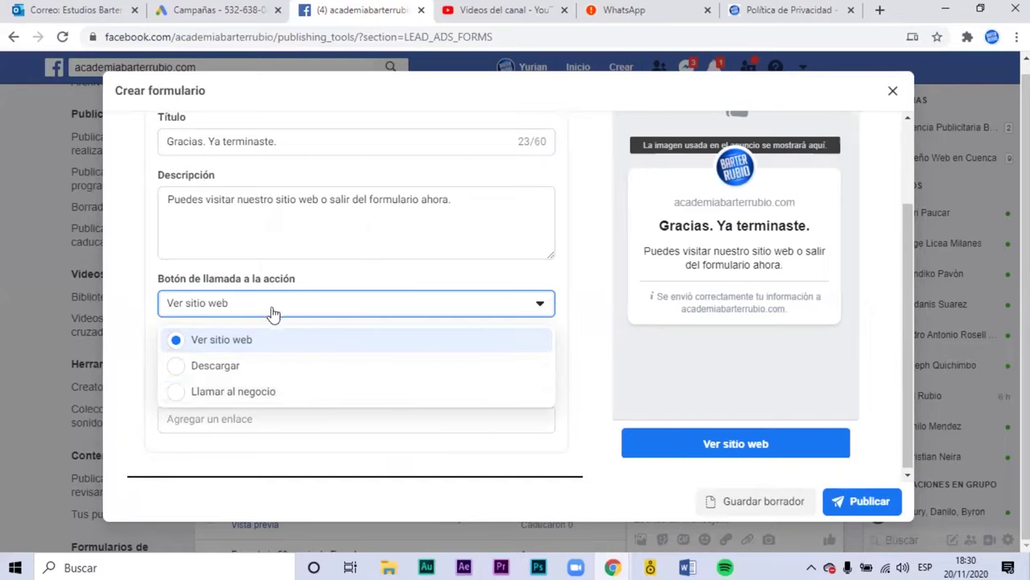
click(585, 298)
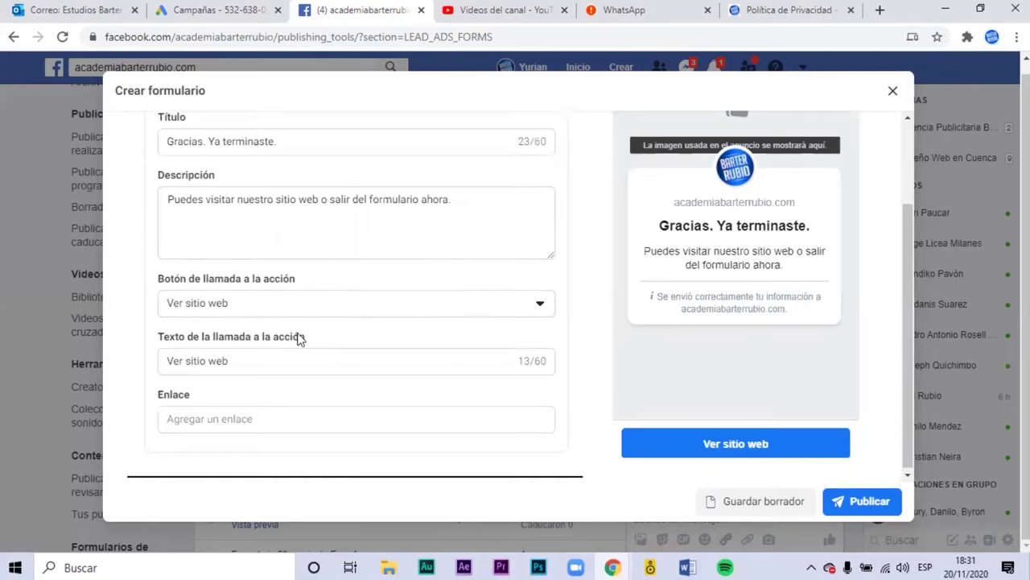
click(240, 417)
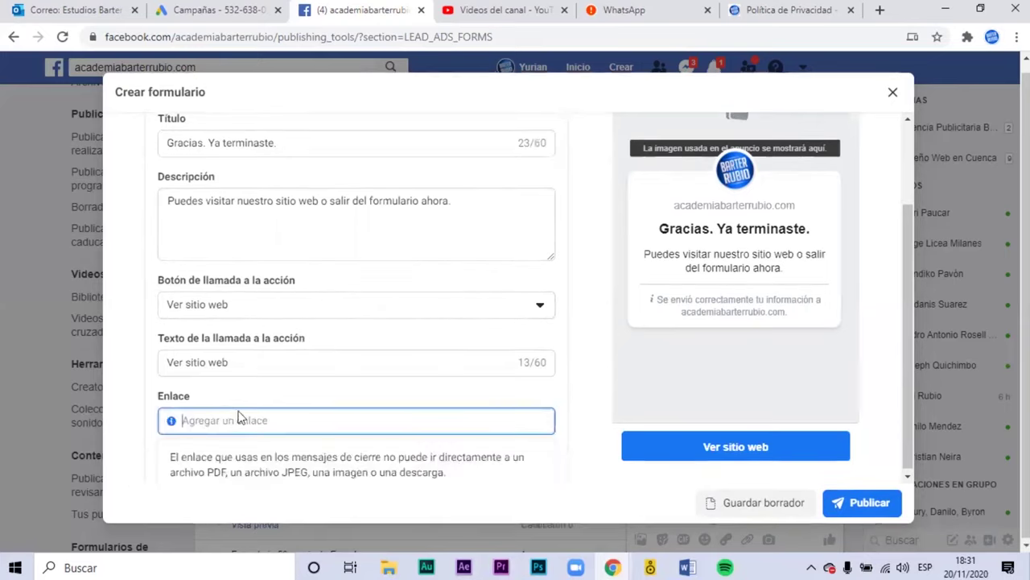
click(784, 10)
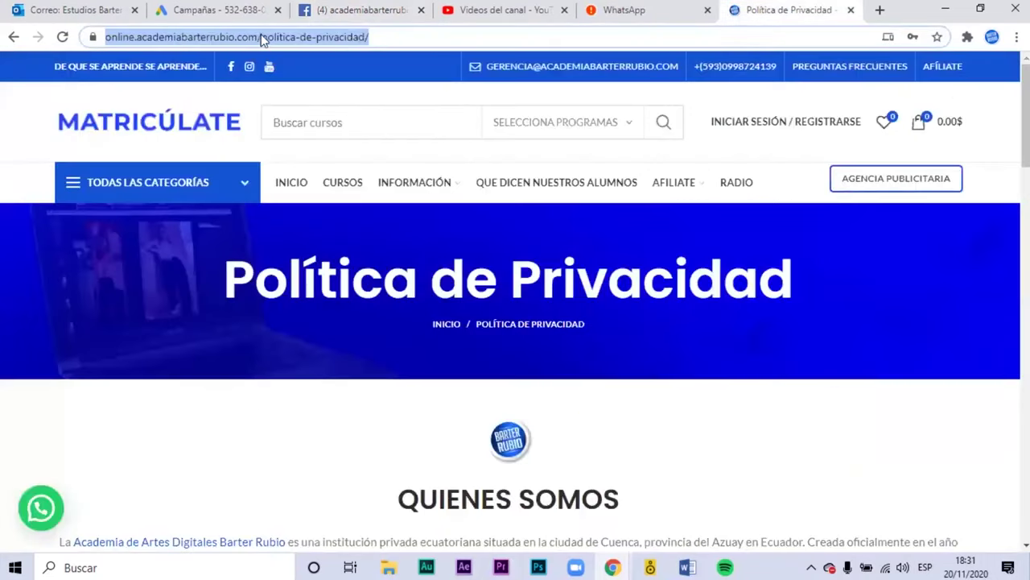
click(288, 36)
drag(288, 36, 105, 36)
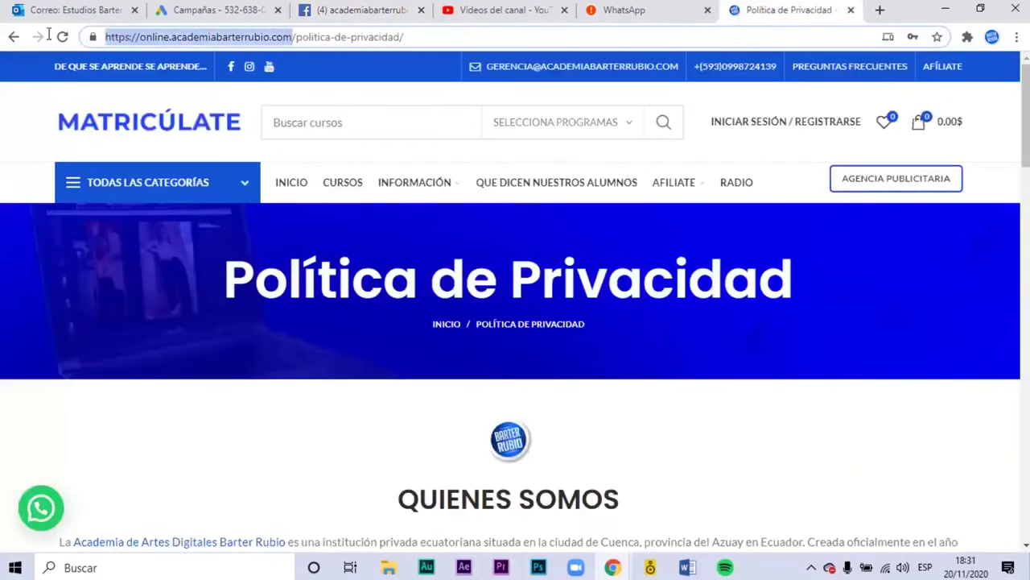
right_click(157, 35)
click(198, 141)
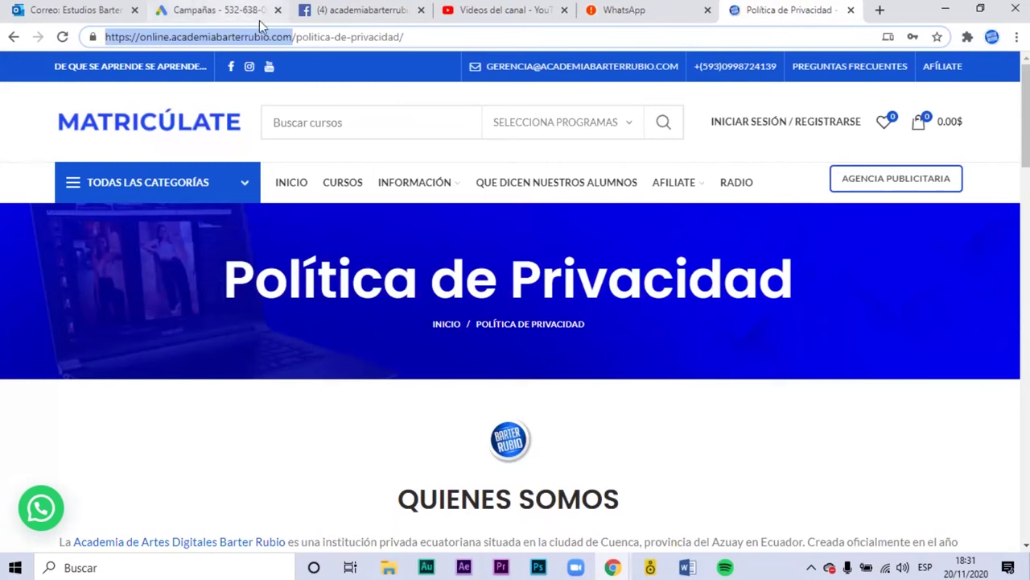
click(355, 10)
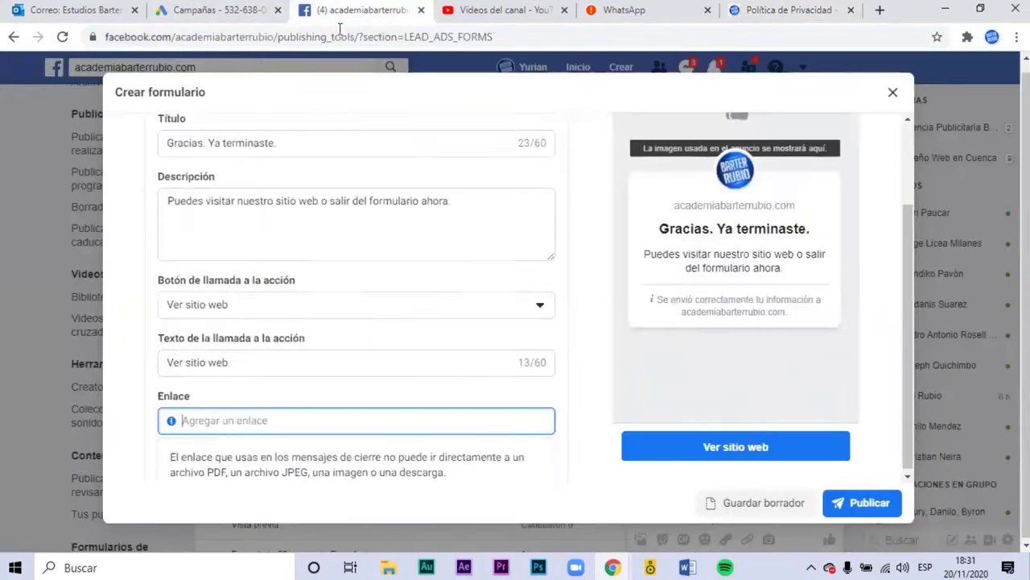
right_click(253, 420)
click(282, 267)
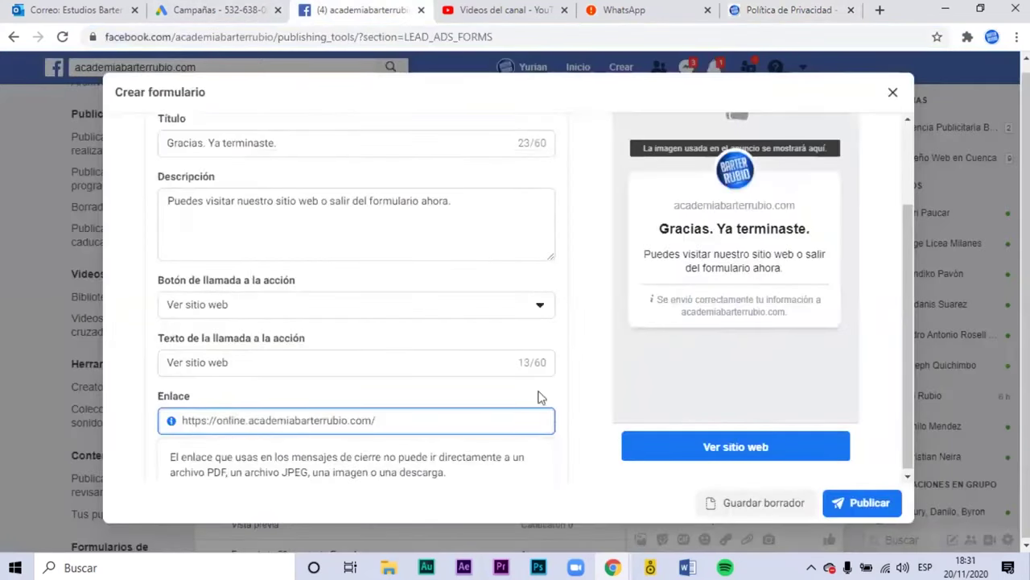
scroll(546, 378, down, 1)
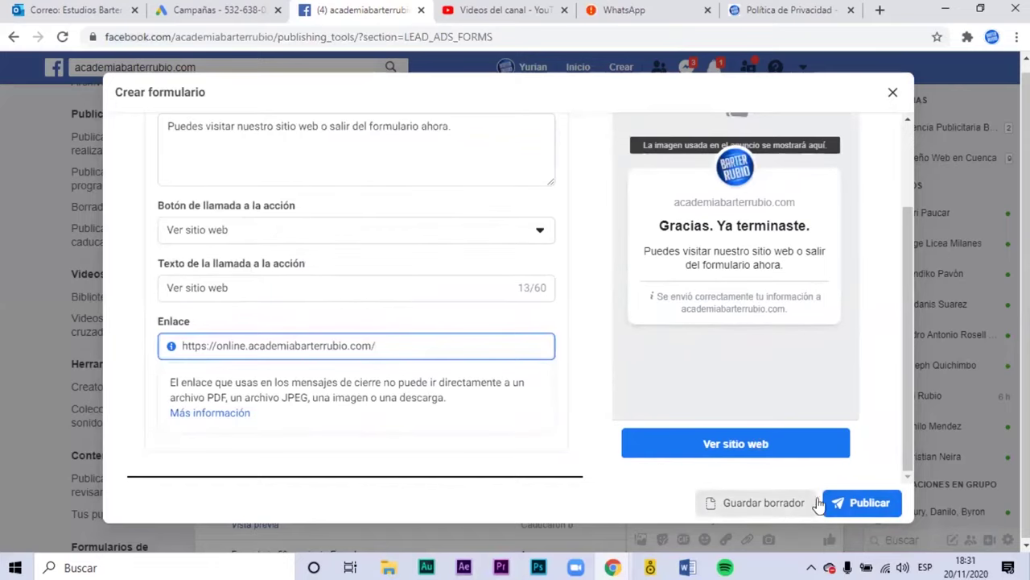
- Publish the finished lead form to the page's form library
click(863, 506)
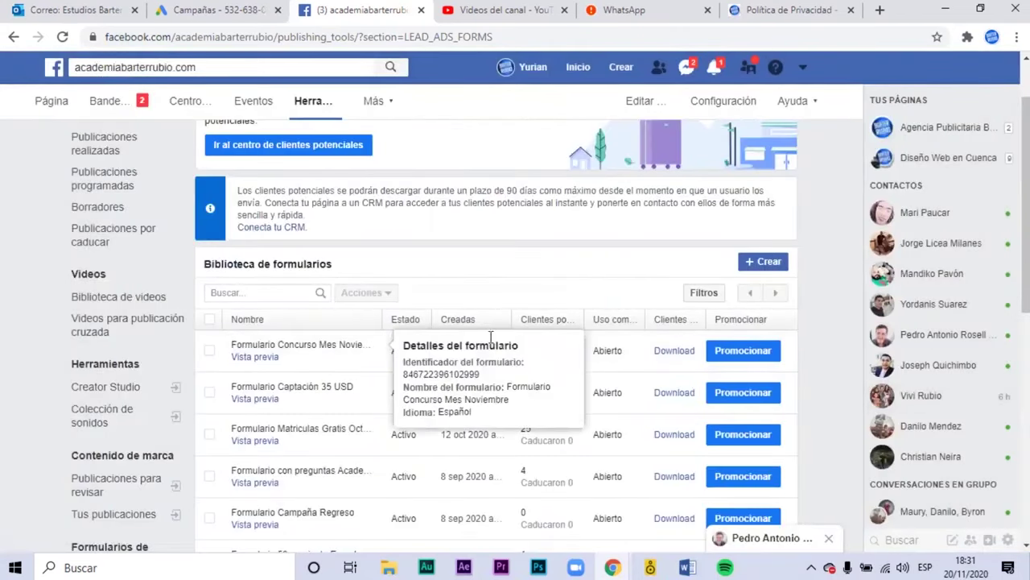
mouse_move(345, 348)
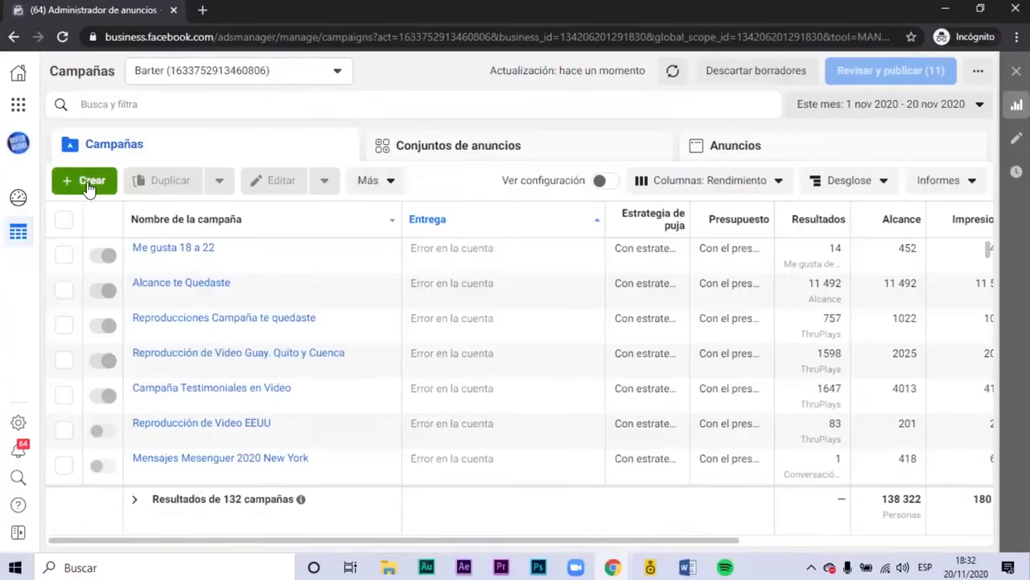
- Switch to Ads Manager and create a new campaign with the Generación de clientes potenciales objective
click(88, 184)
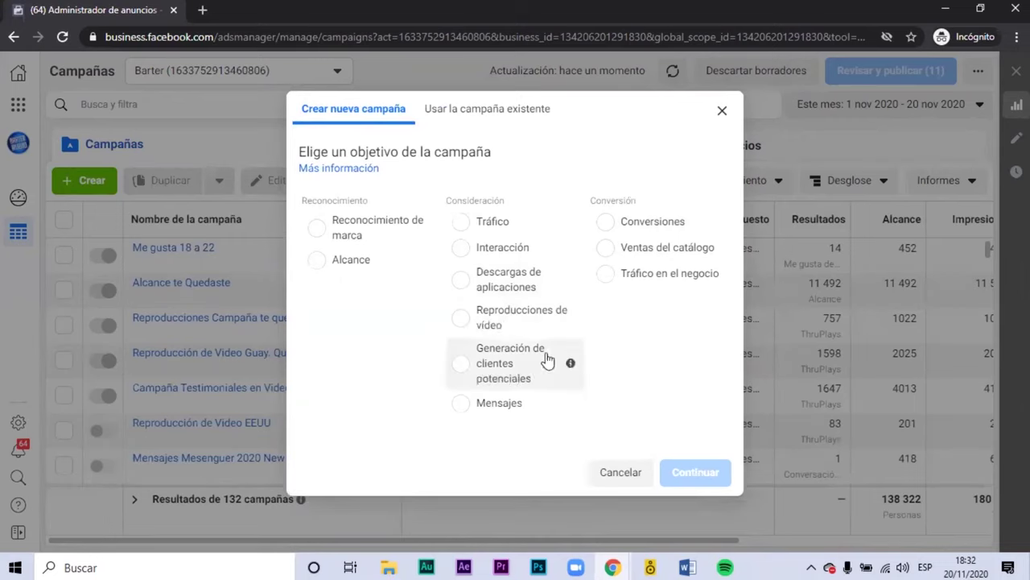
click(533, 379)
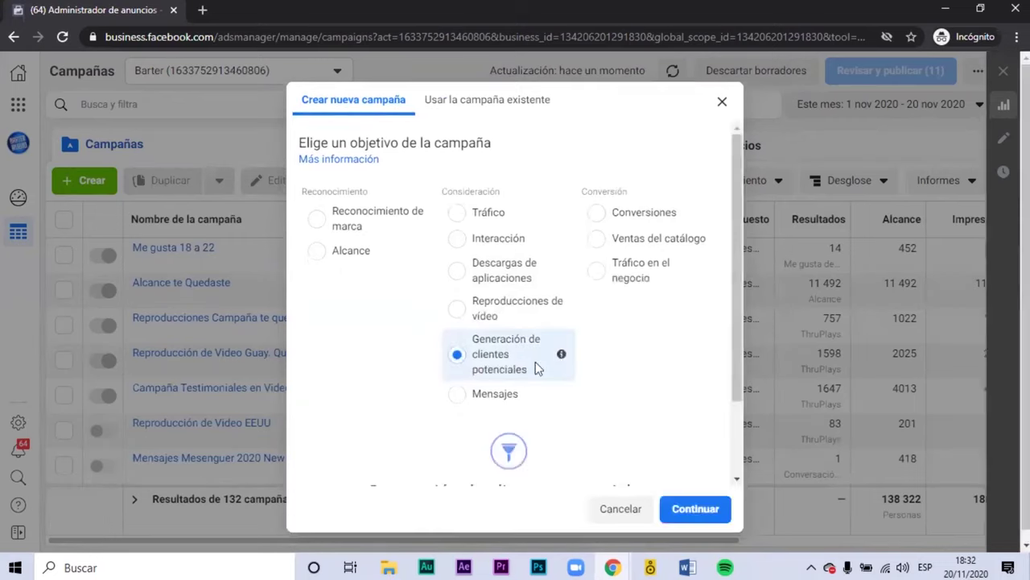
click(711, 508)
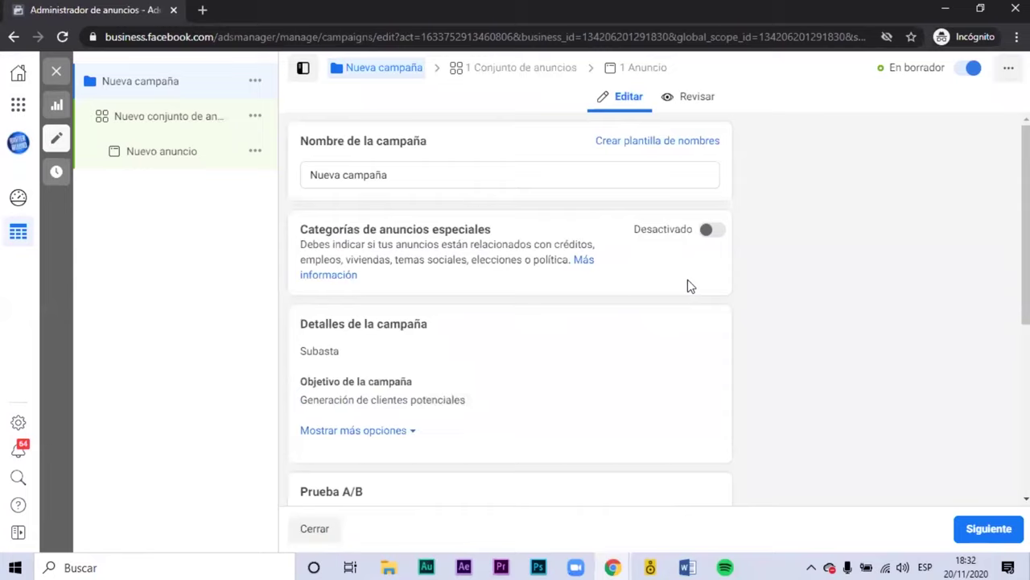
- Name the campaign "Clientes Potencial Matriculas Gratis nov 2020" and continue to the ad set
click(403, 179)
drag(403, 180, 302, 181)
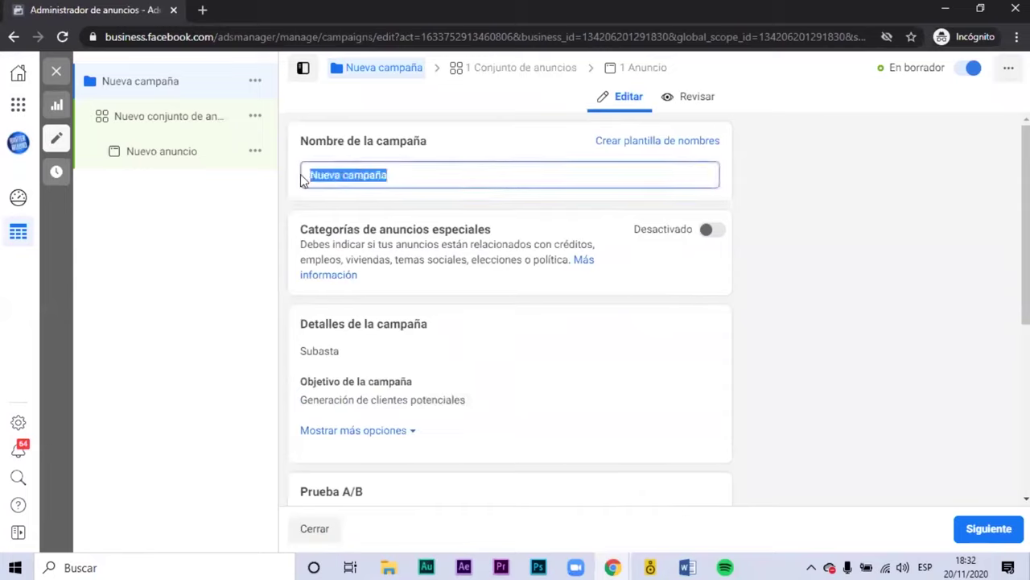
text(Clientes Potencial Matriculas Gratis)
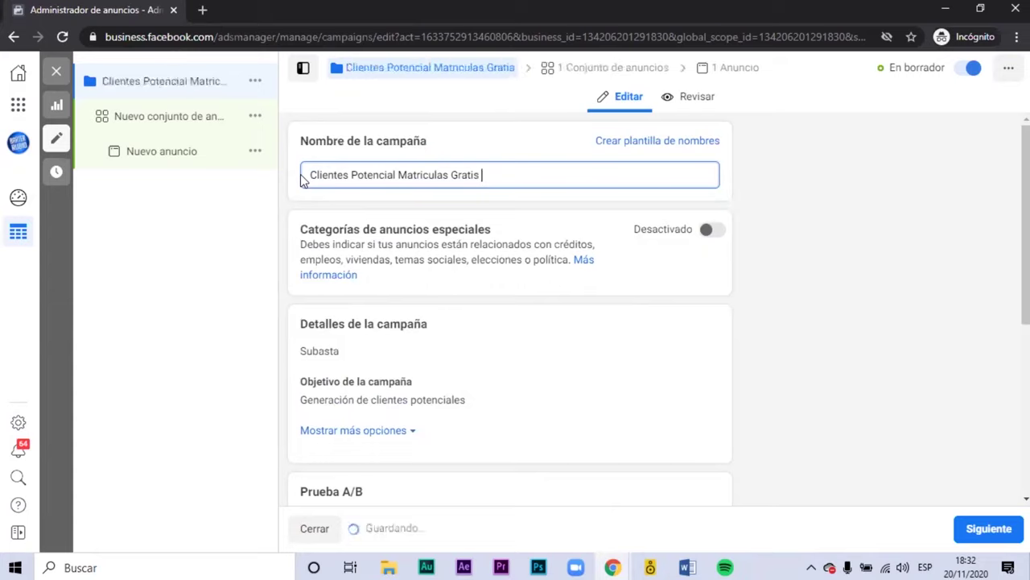
text( nov 2020)
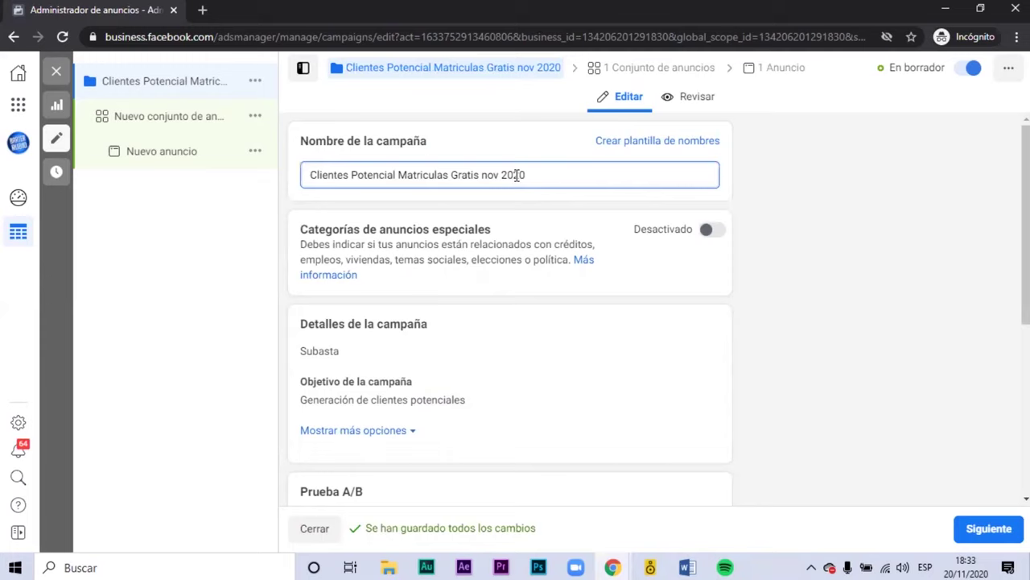
scroll(740, 263, down, 2)
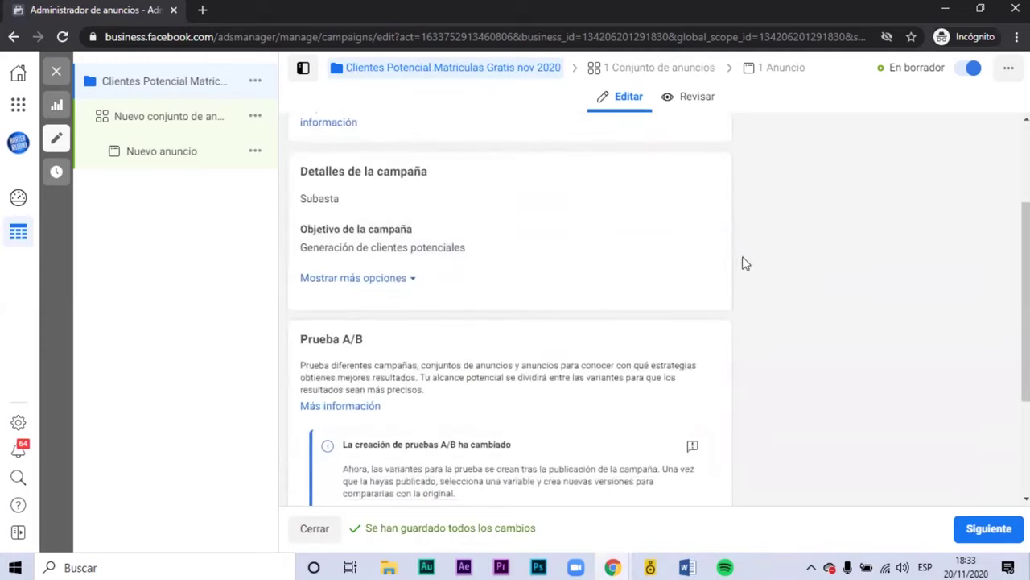
scroll(816, 264, down, 2)
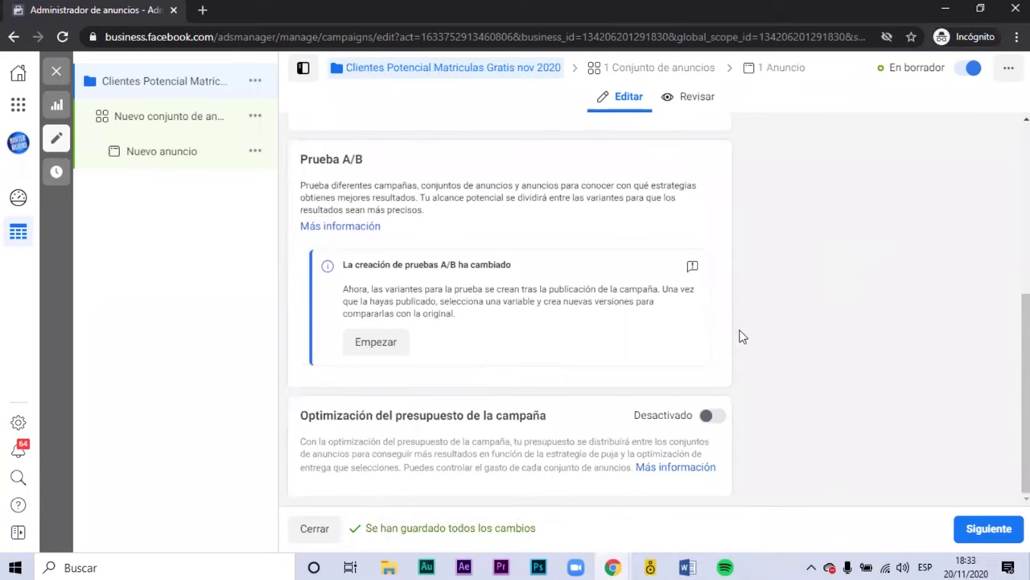
click(996, 524)
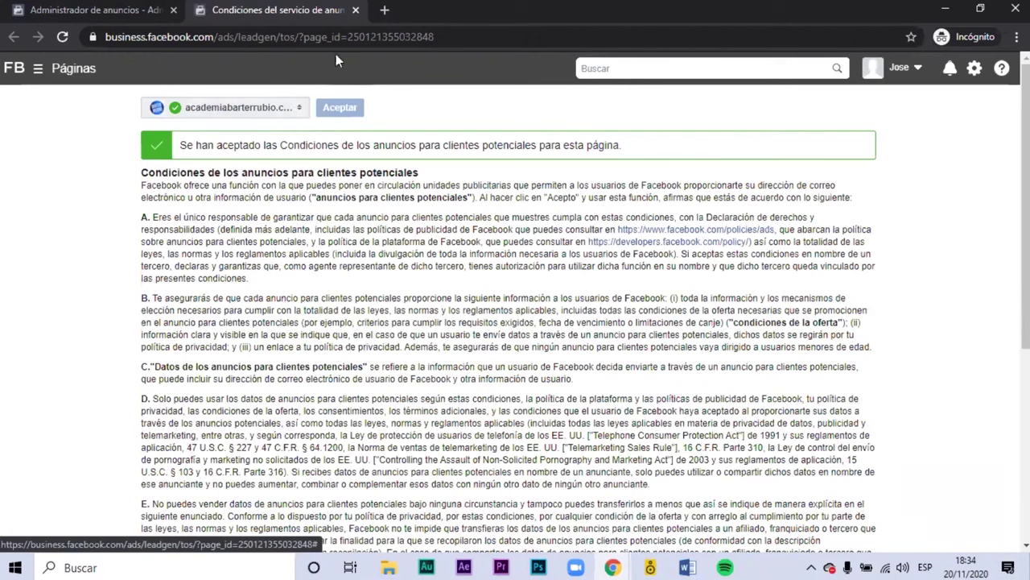
- Close the lead ads terms page and give the ad set a total budget (Presupuesto total) of 40 USD
click(356, 10)
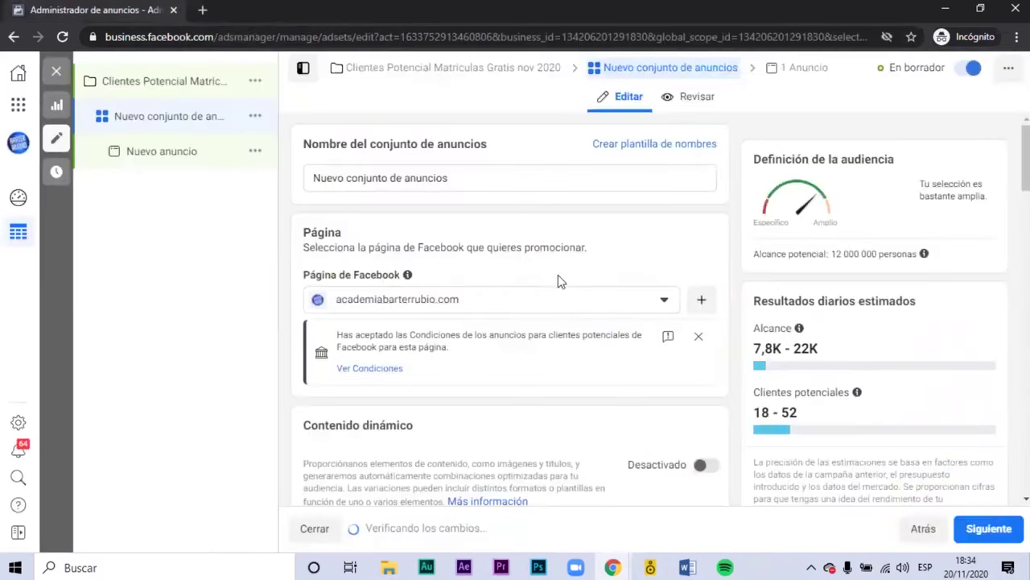
scroll(561, 271, down, 2)
scroll(561, 271, down, 3)
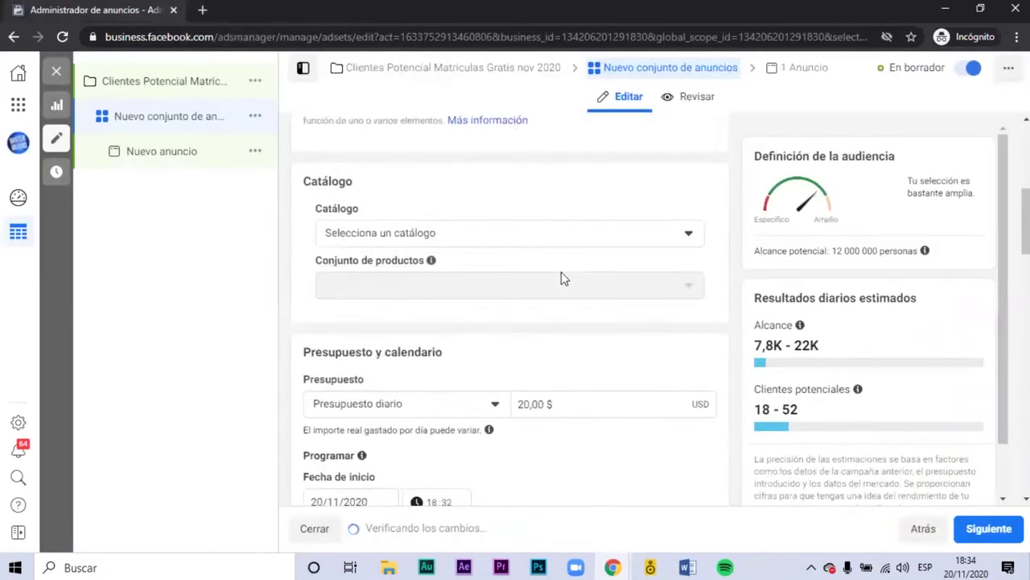
click(495, 329)
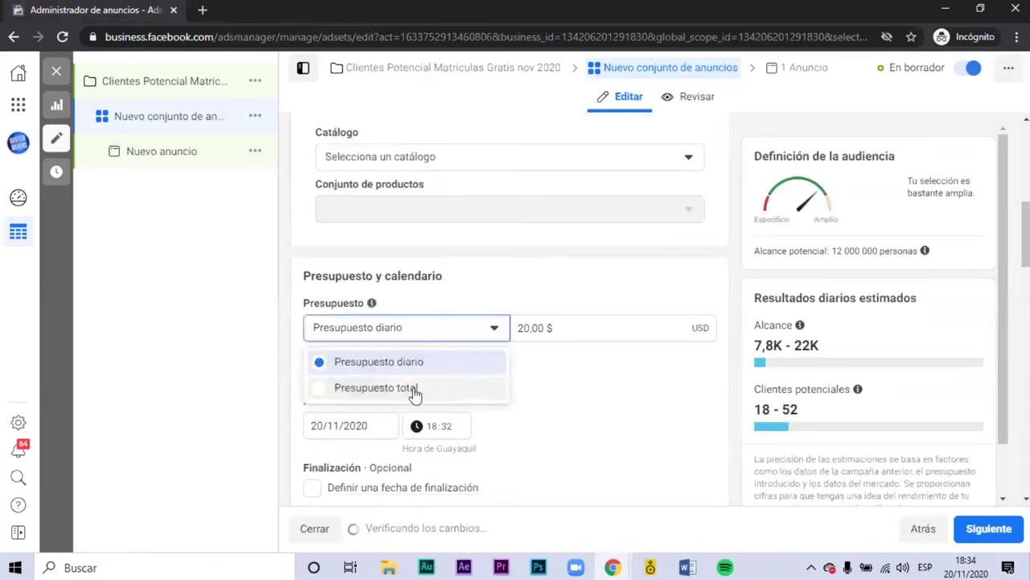
key(Down)
key(Return)
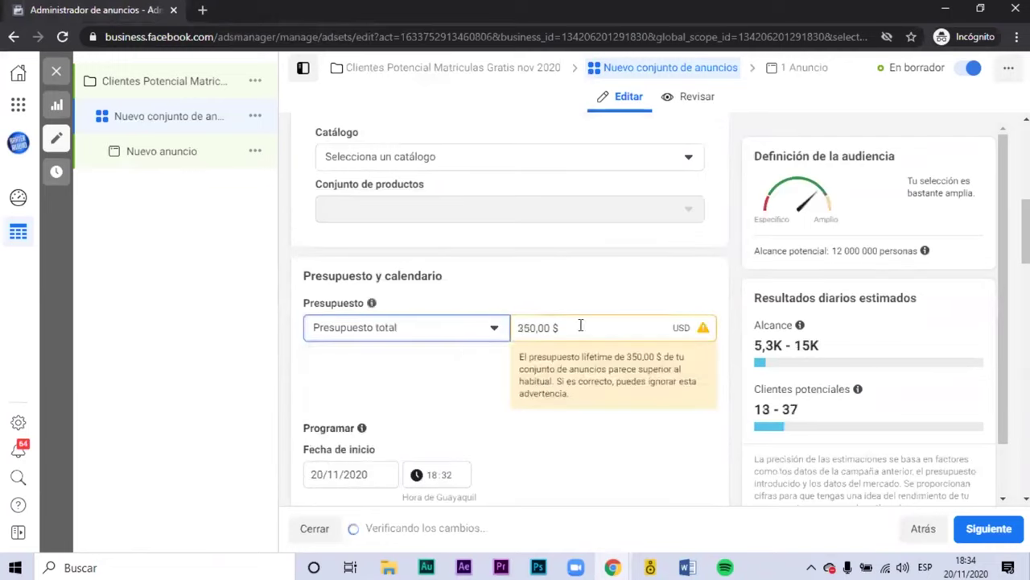
double_click(530, 328)
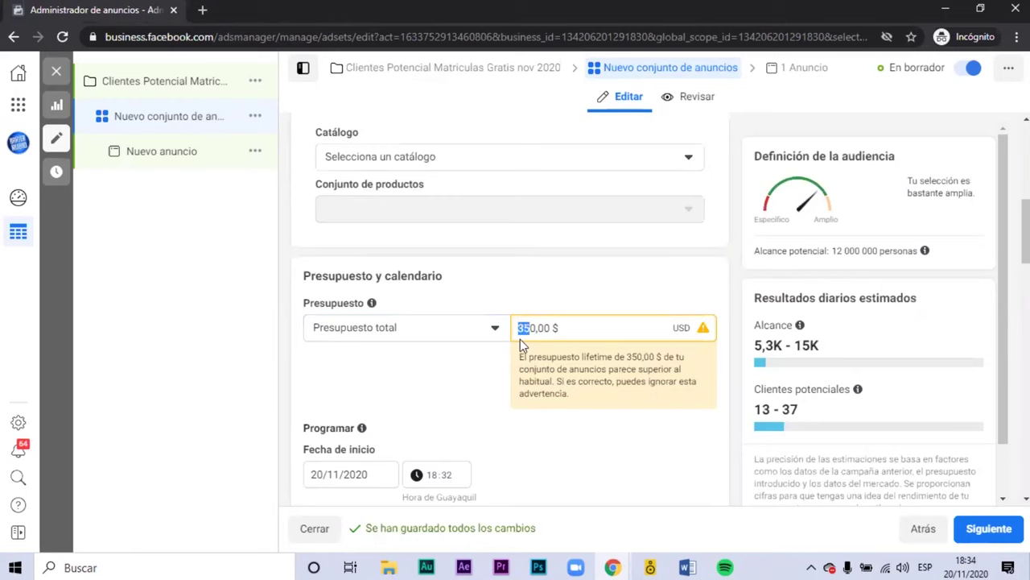
text(40)
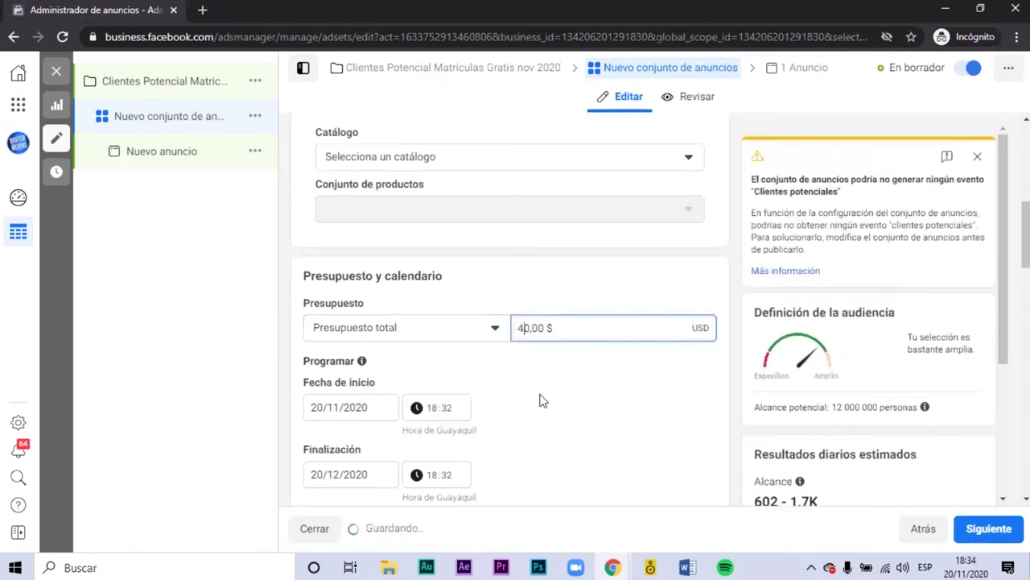
- Set the ad set's end date to 26/11/2020
scroll(451, 379, down, 1)
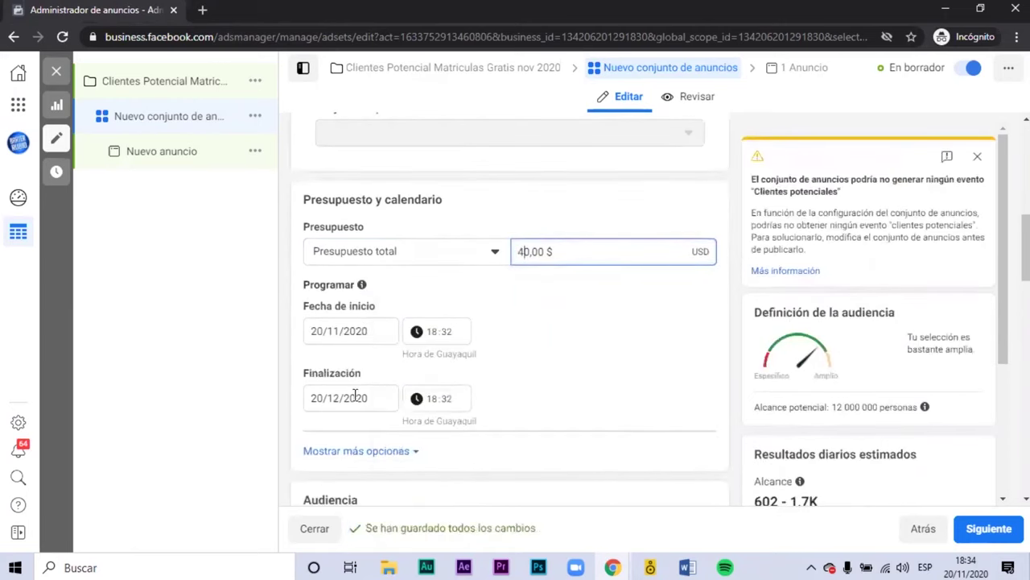
click(356, 397)
click(320, 225)
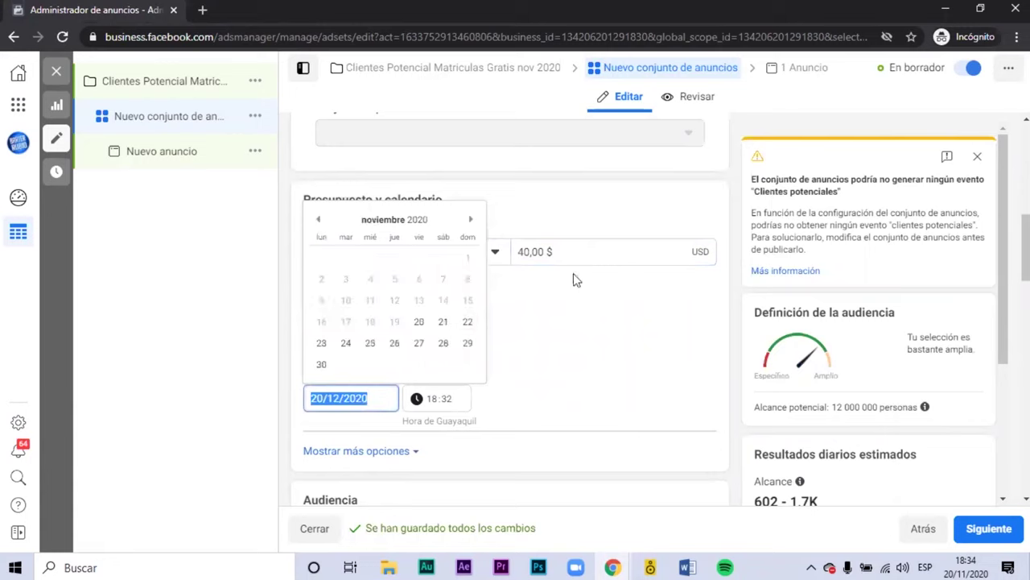
click(394, 345)
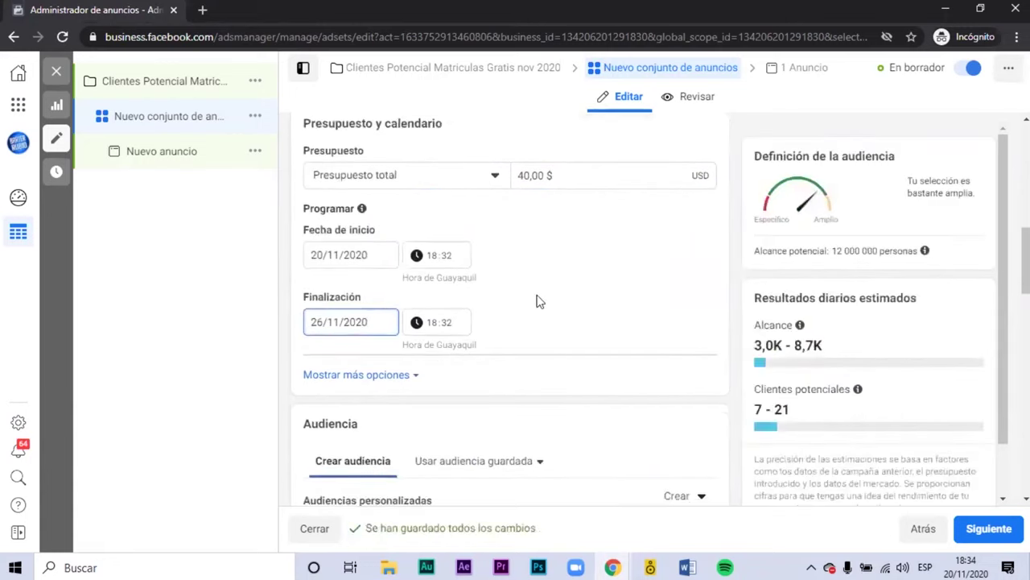
- Keep Ecuador as the audience's location and set the maximum age to 25
scroll(539, 300, down, 2)
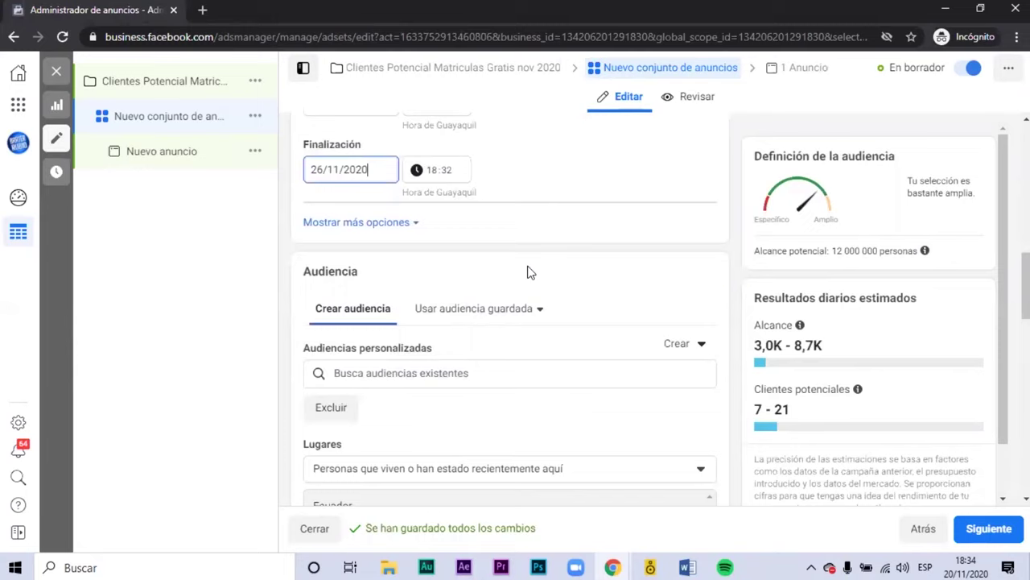
scroll(564, 277, down, 1)
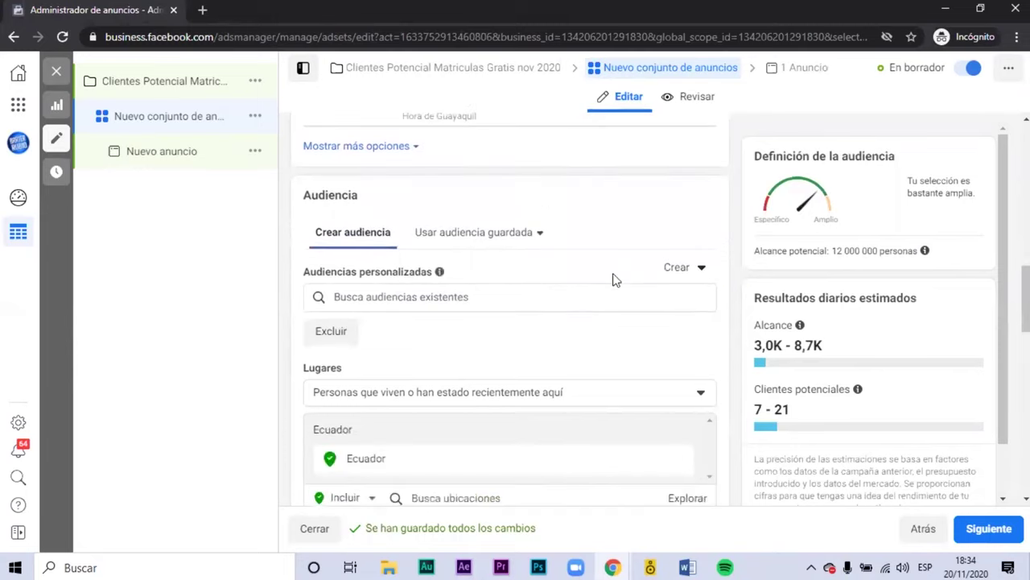
scroll(616, 279, down, 1)
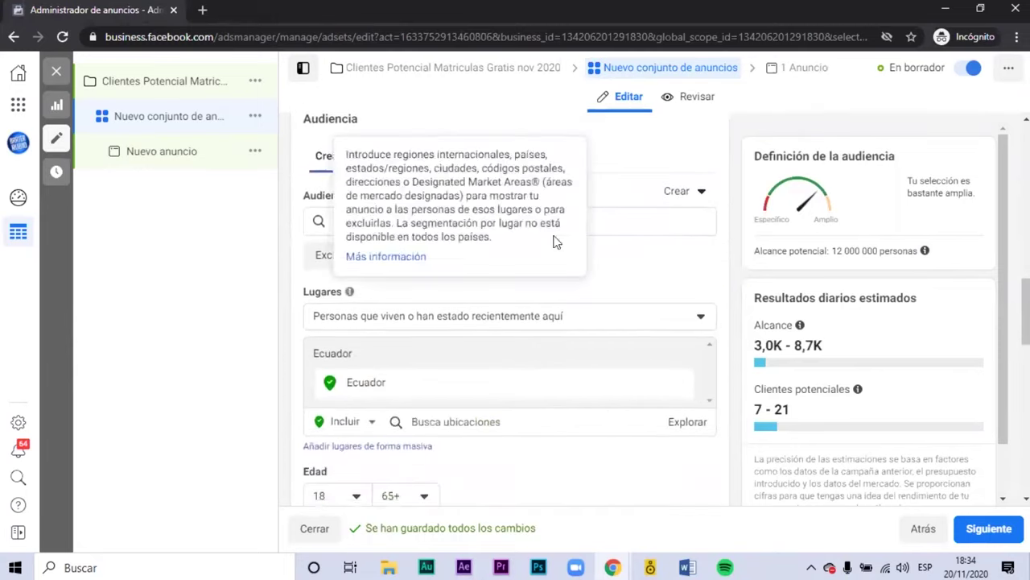
scroll(596, 302, down, 1)
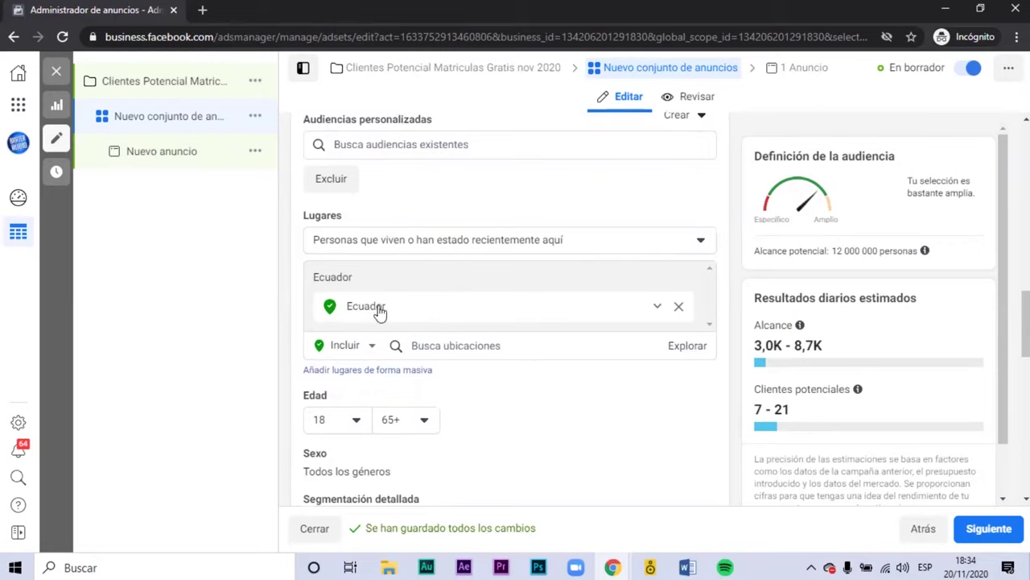
click(435, 345)
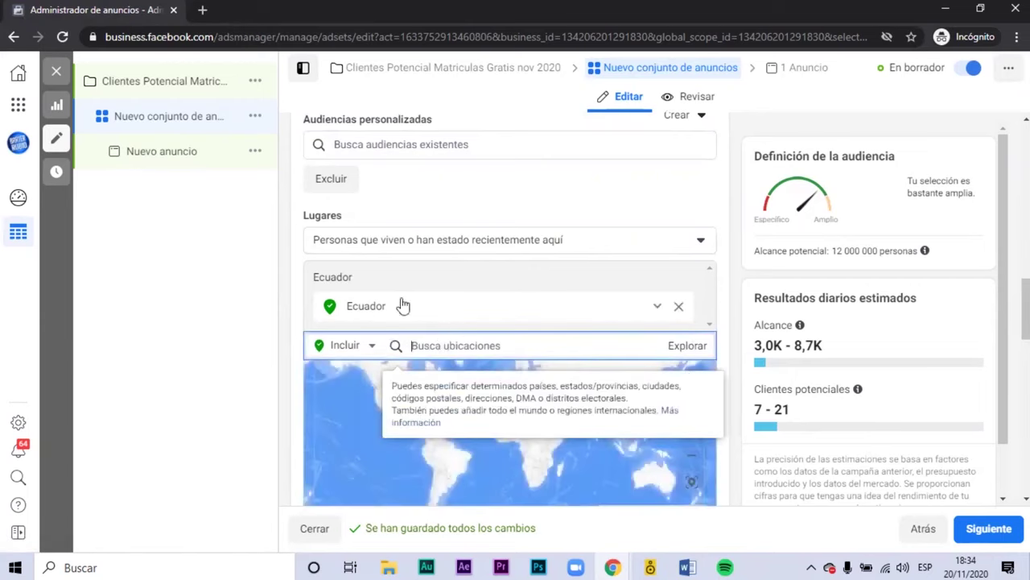
scroll(720, 314, down, 3)
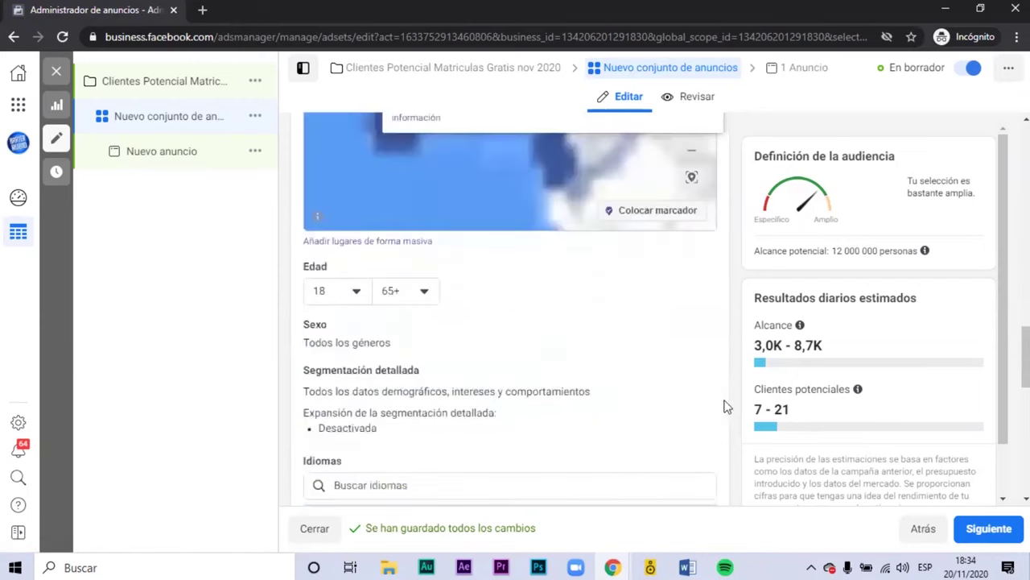
click(423, 291)
scroll(423, 392, up, 10)
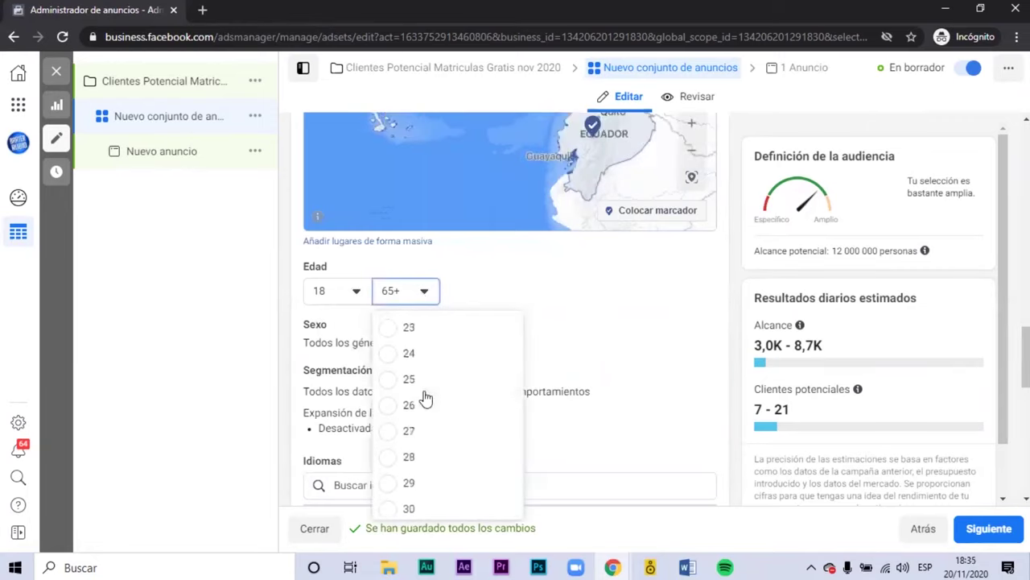
click(514, 377)
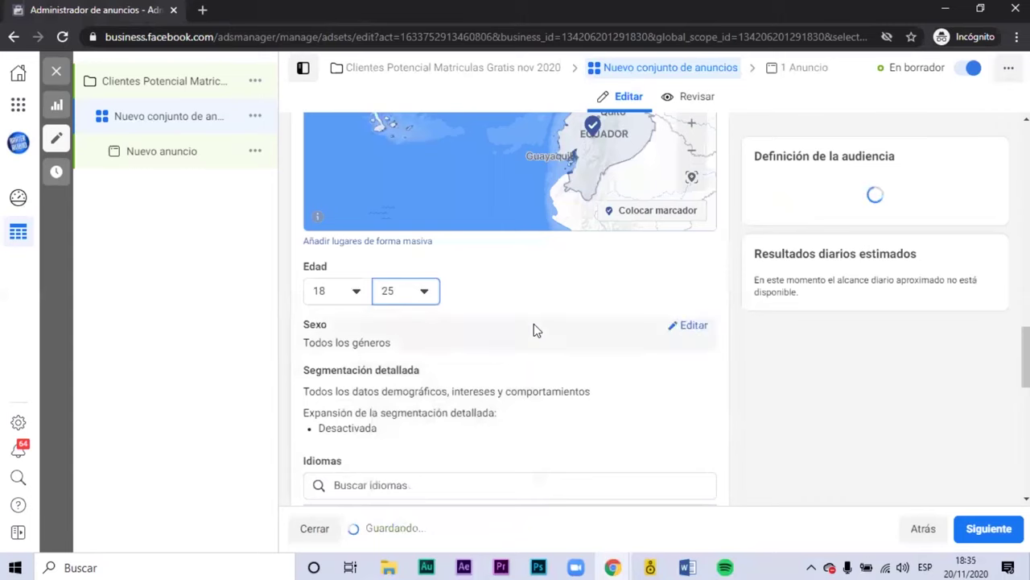
- Expand the gender options, keep Todos and automatic placements, and continue to the ad
click(686, 326)
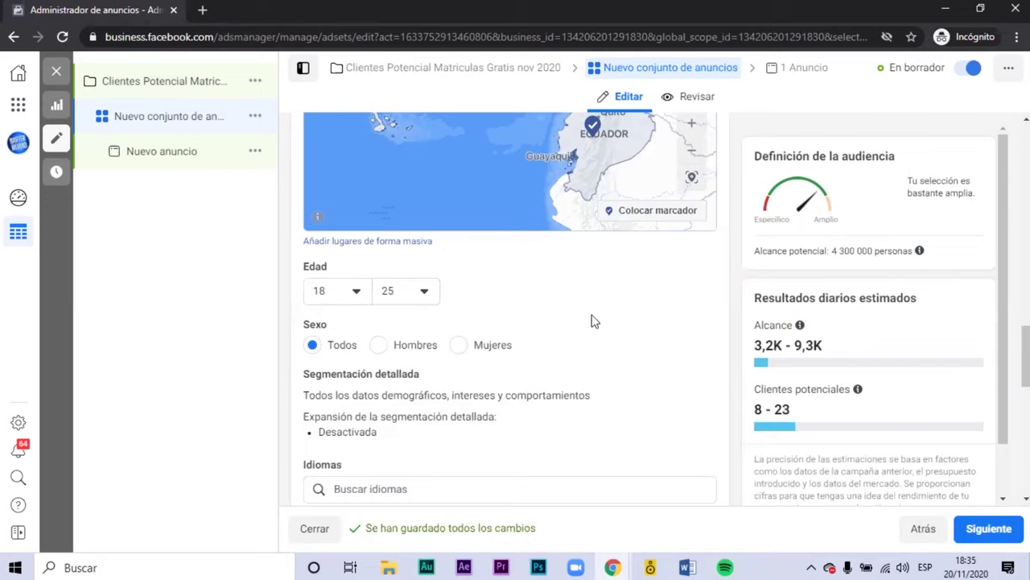
scroll(592, 323, down, 1)
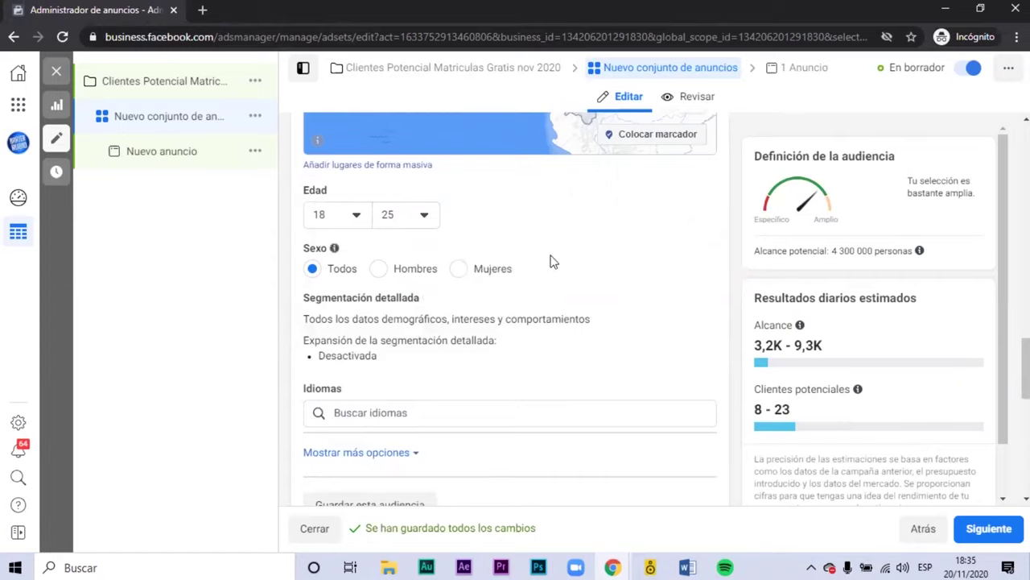
scroll(551, 261, down, 1)
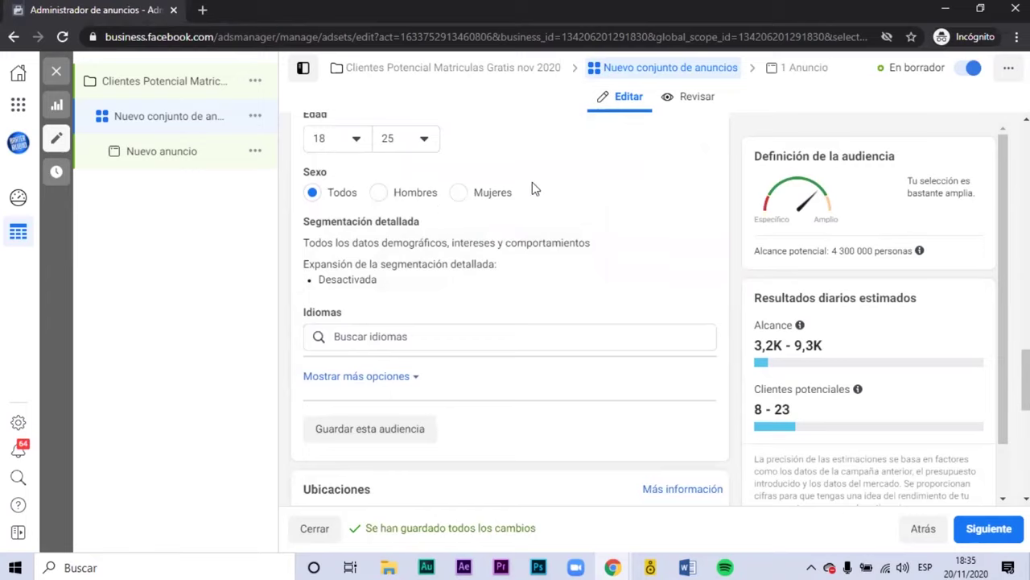
scroll(532, 217, down, 1)
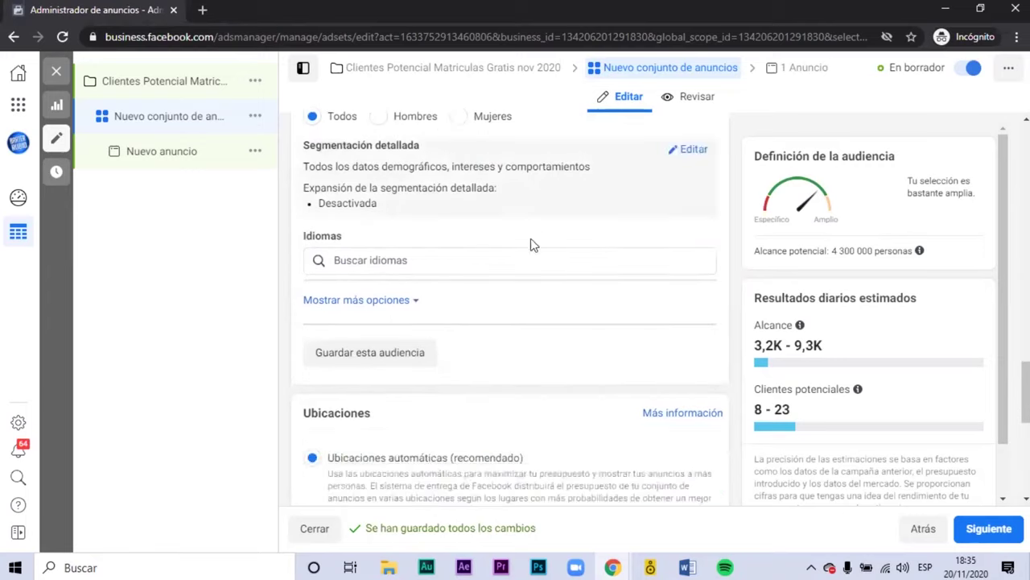
scroll(502, 291, down, 4)
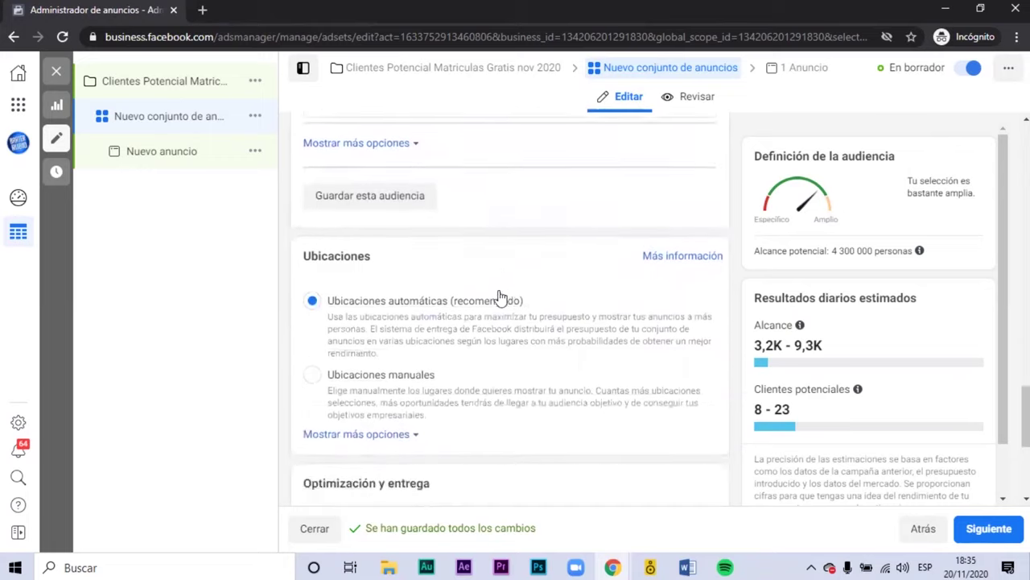
scroll(539, 280, down, 2)
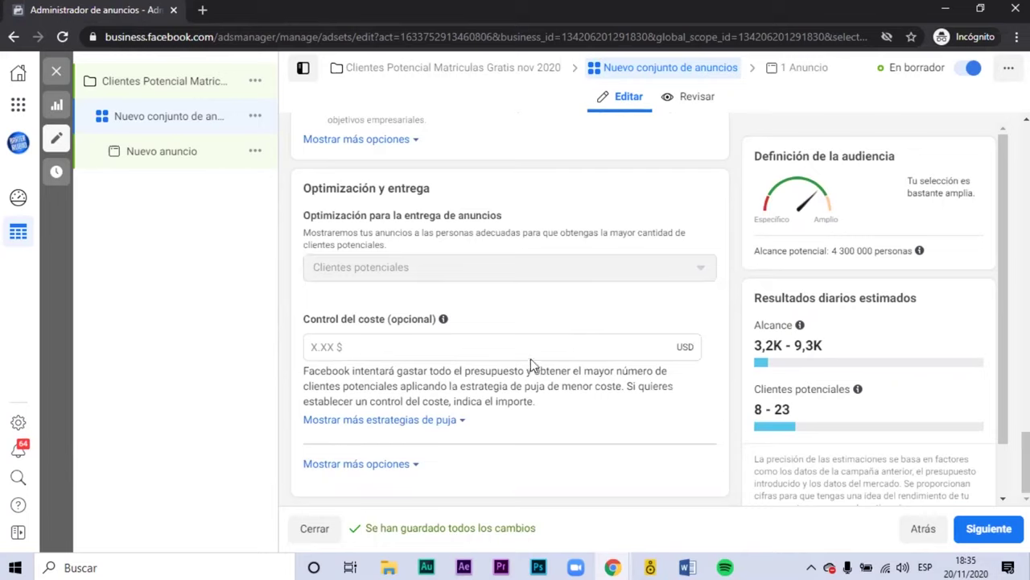
click(988, 528)
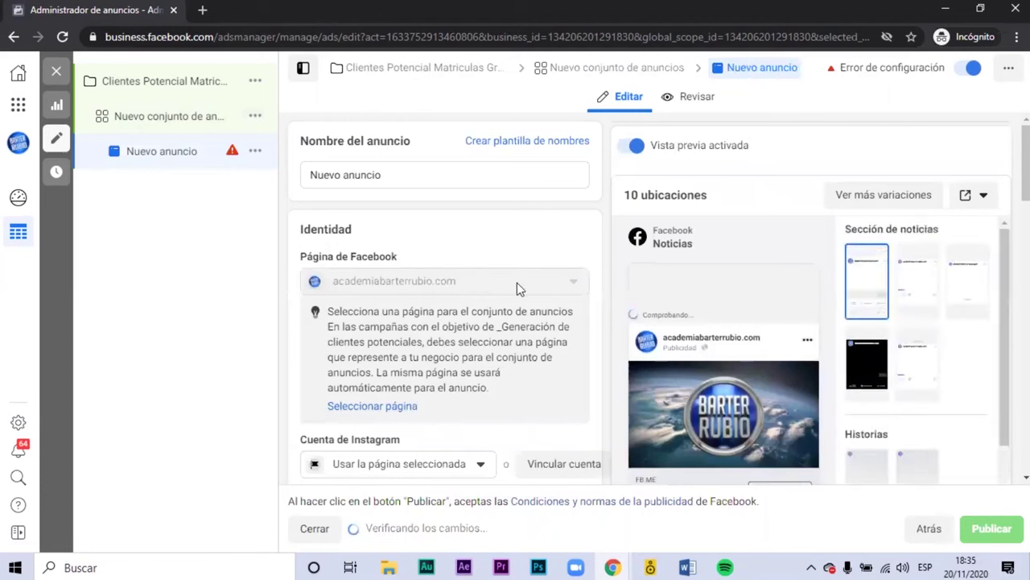
- Choose academiabarterrubio as the ad's Instagram account instead of using the selected Facebook page
scroll(487, 370, down, 2)
click(481, 312)
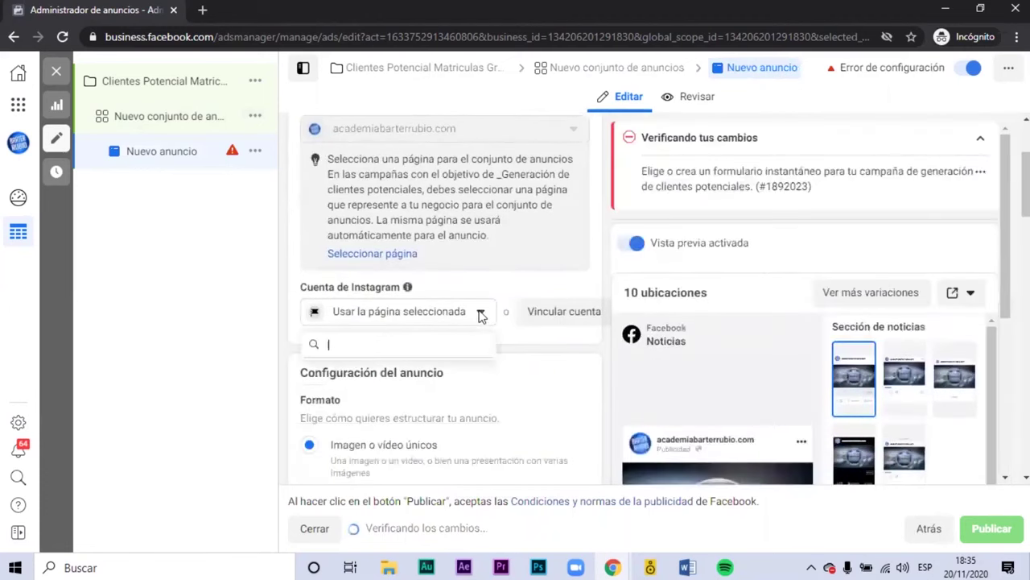
click(432, 377)
- Keep the single image or video format, clear all the ad's existing media, and choose to add an image (Añadir imagen)
scroll(528, 381, down, 2)
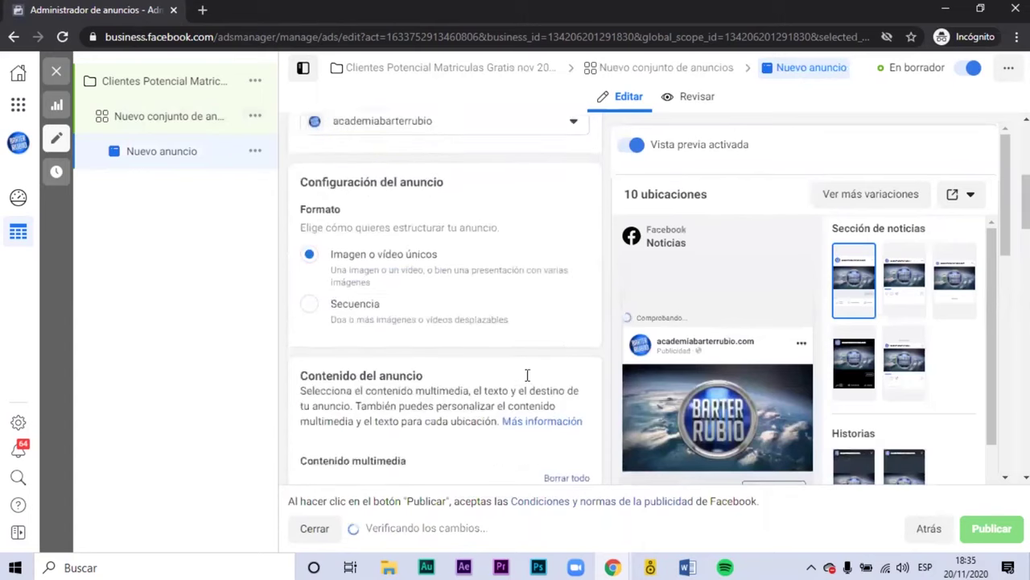
scroll(527, 382, down, 1)
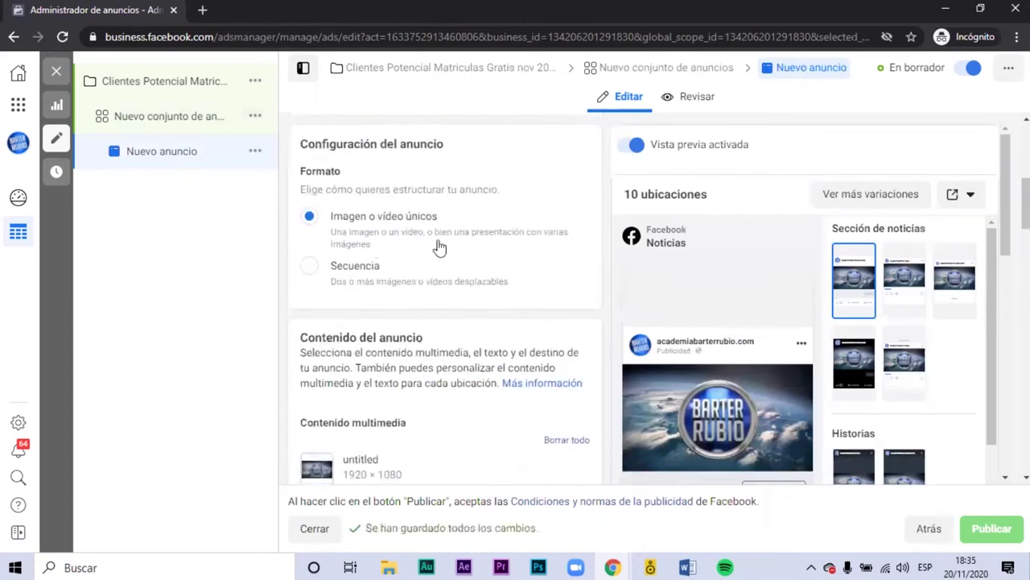
scroll(389, 250, down, 2)
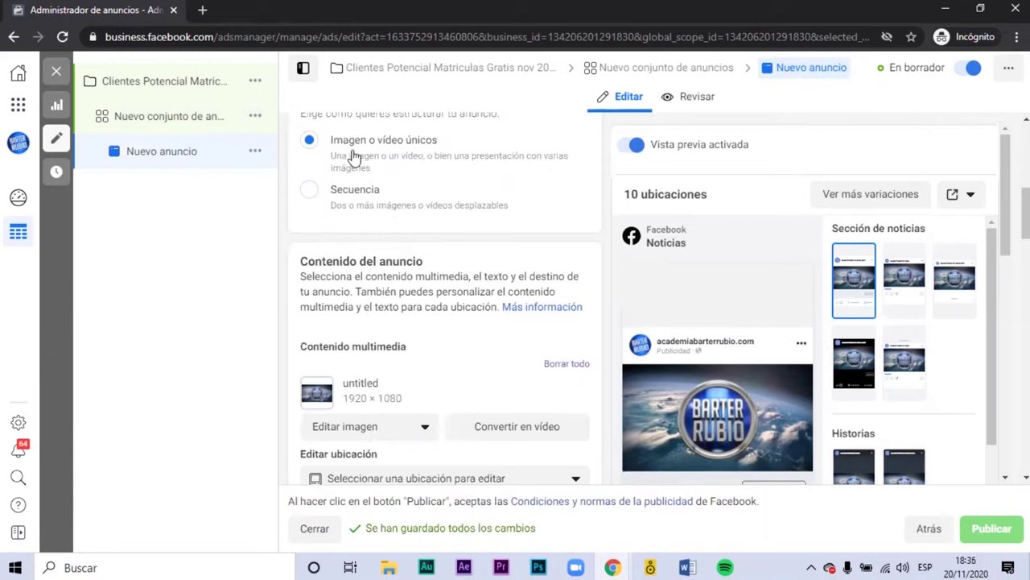
click(565, 366)
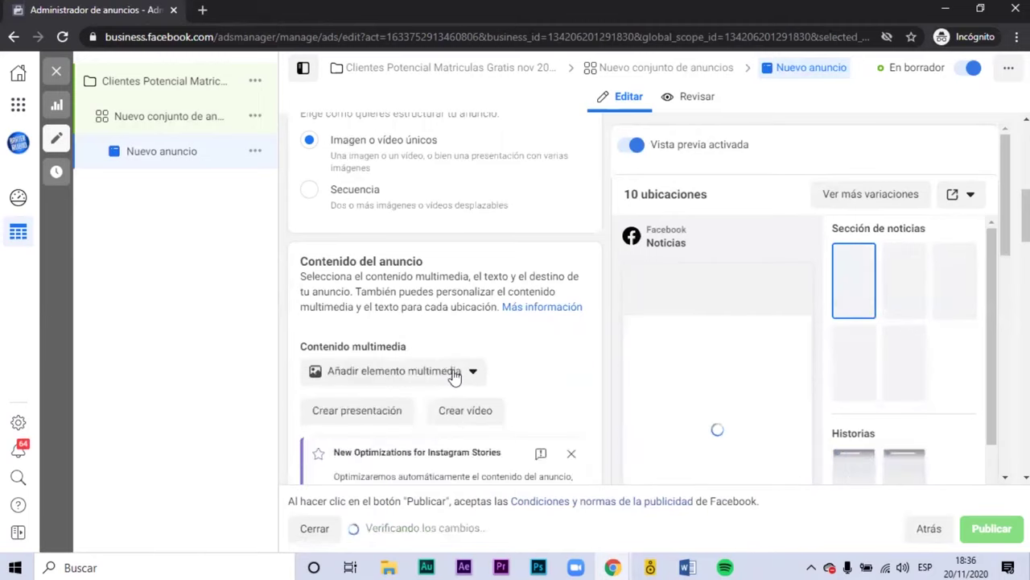
click(444, 378)
click(381, 405)
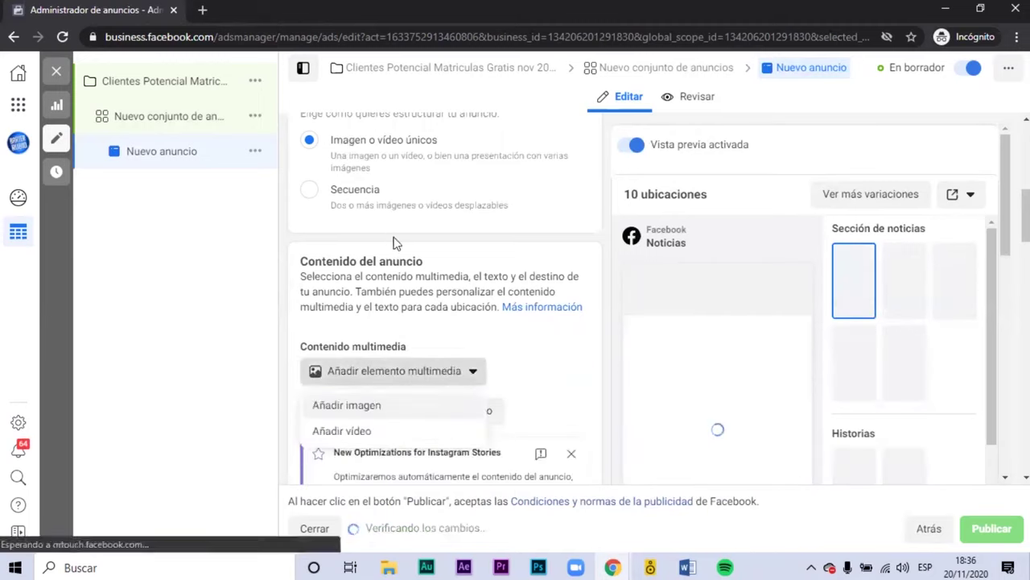